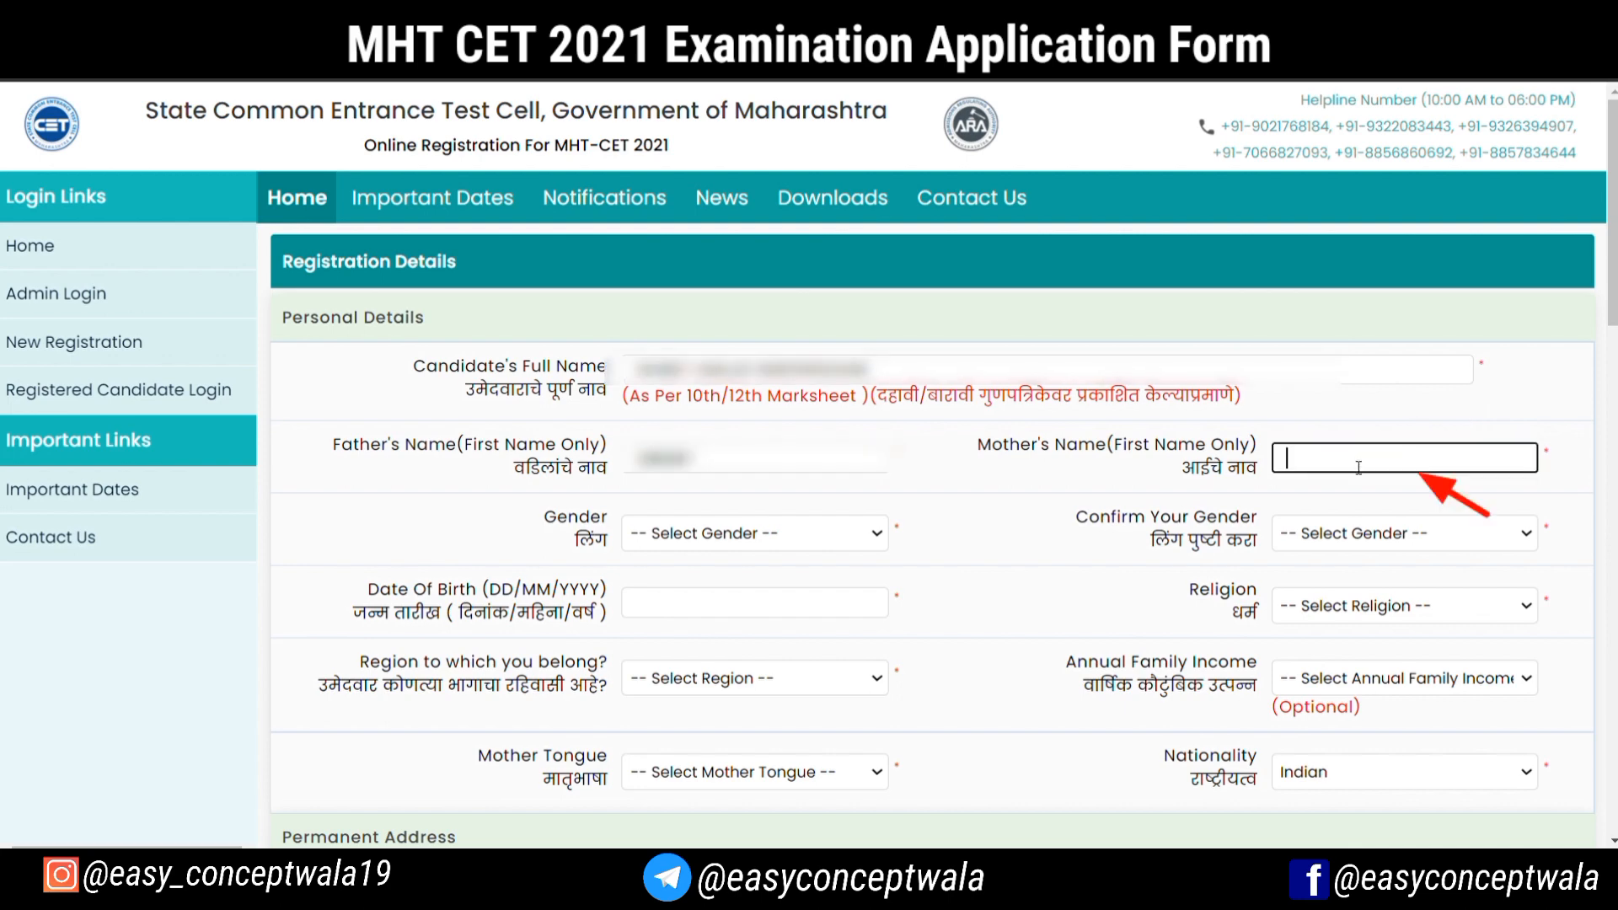
Enter the mother's first name and set both the gender and the gender confirmation to Male
text([blurred])
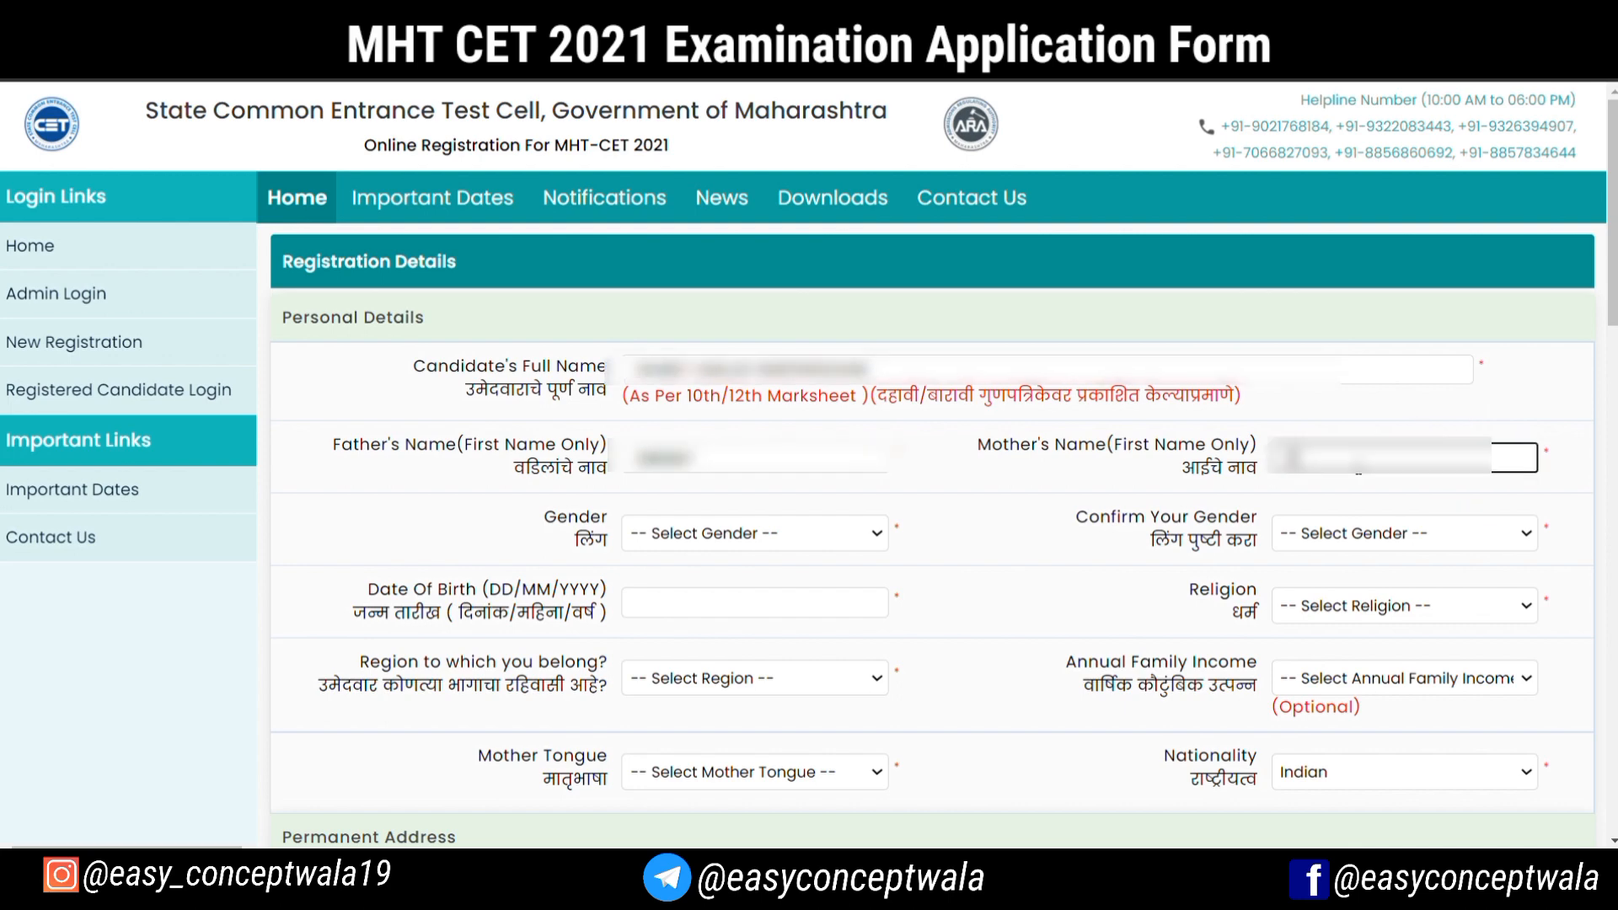
click(675, 536)
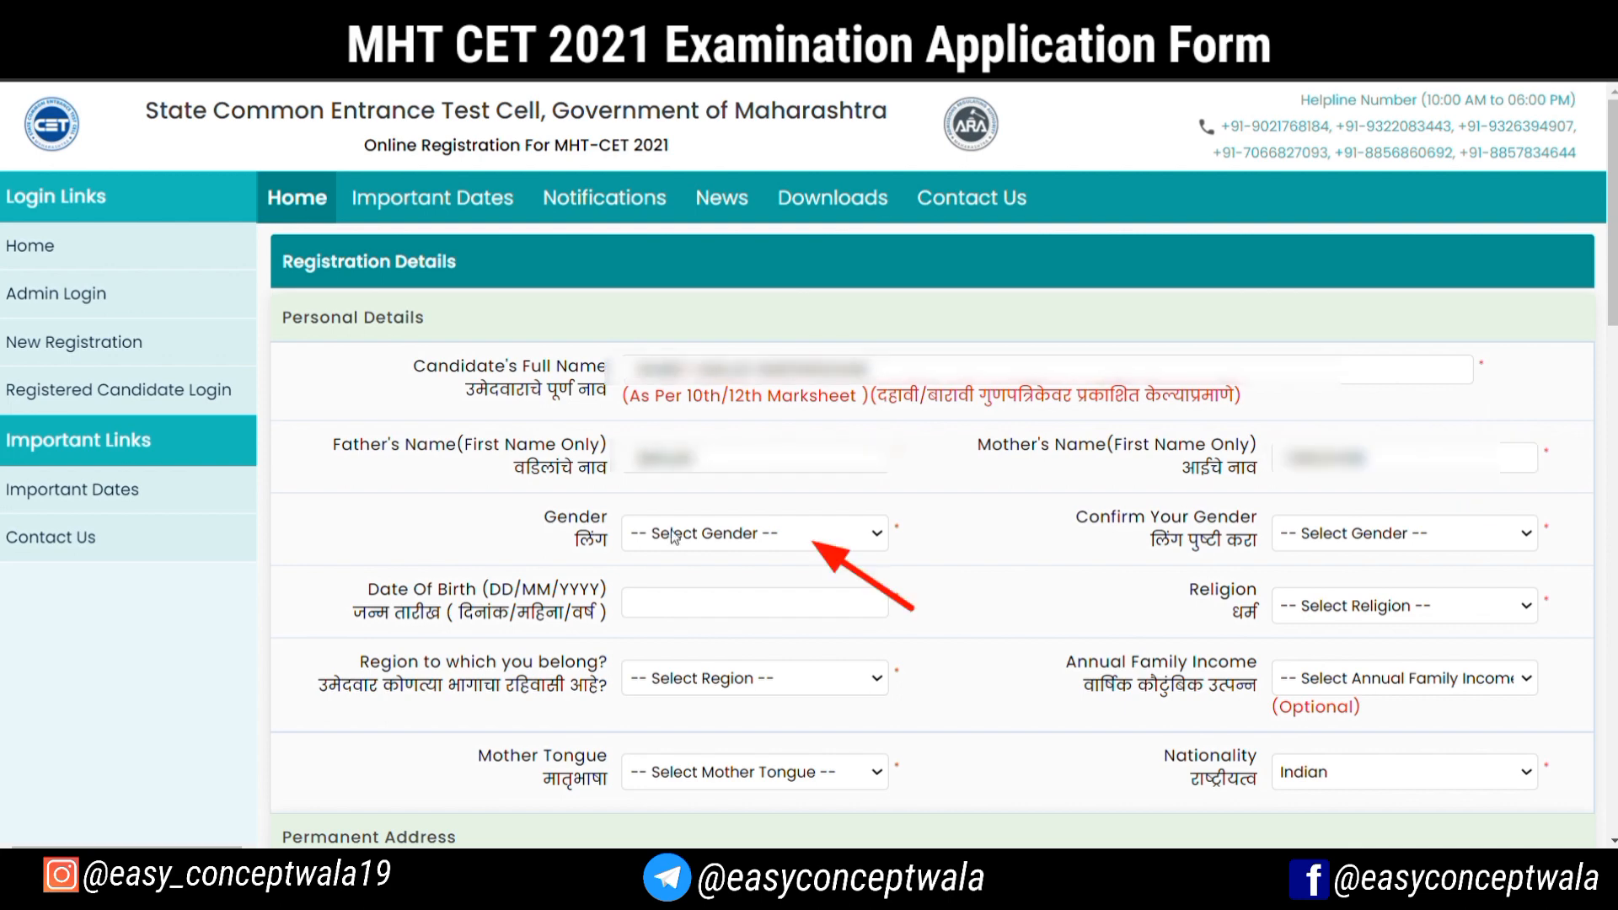
click(651, 617)
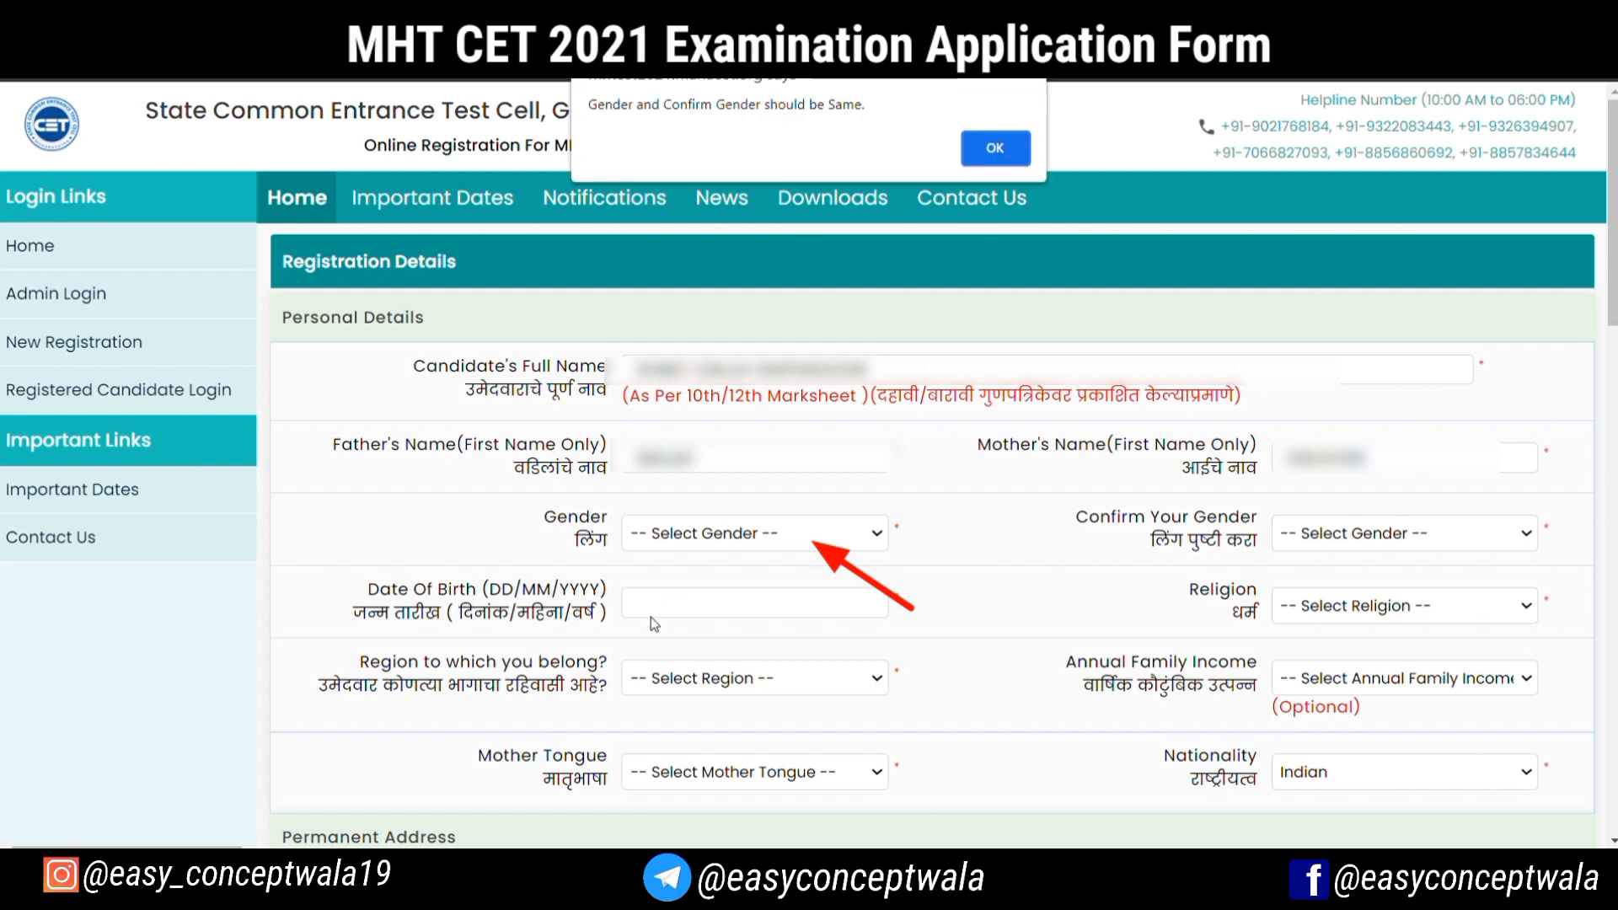
click(991, 151)
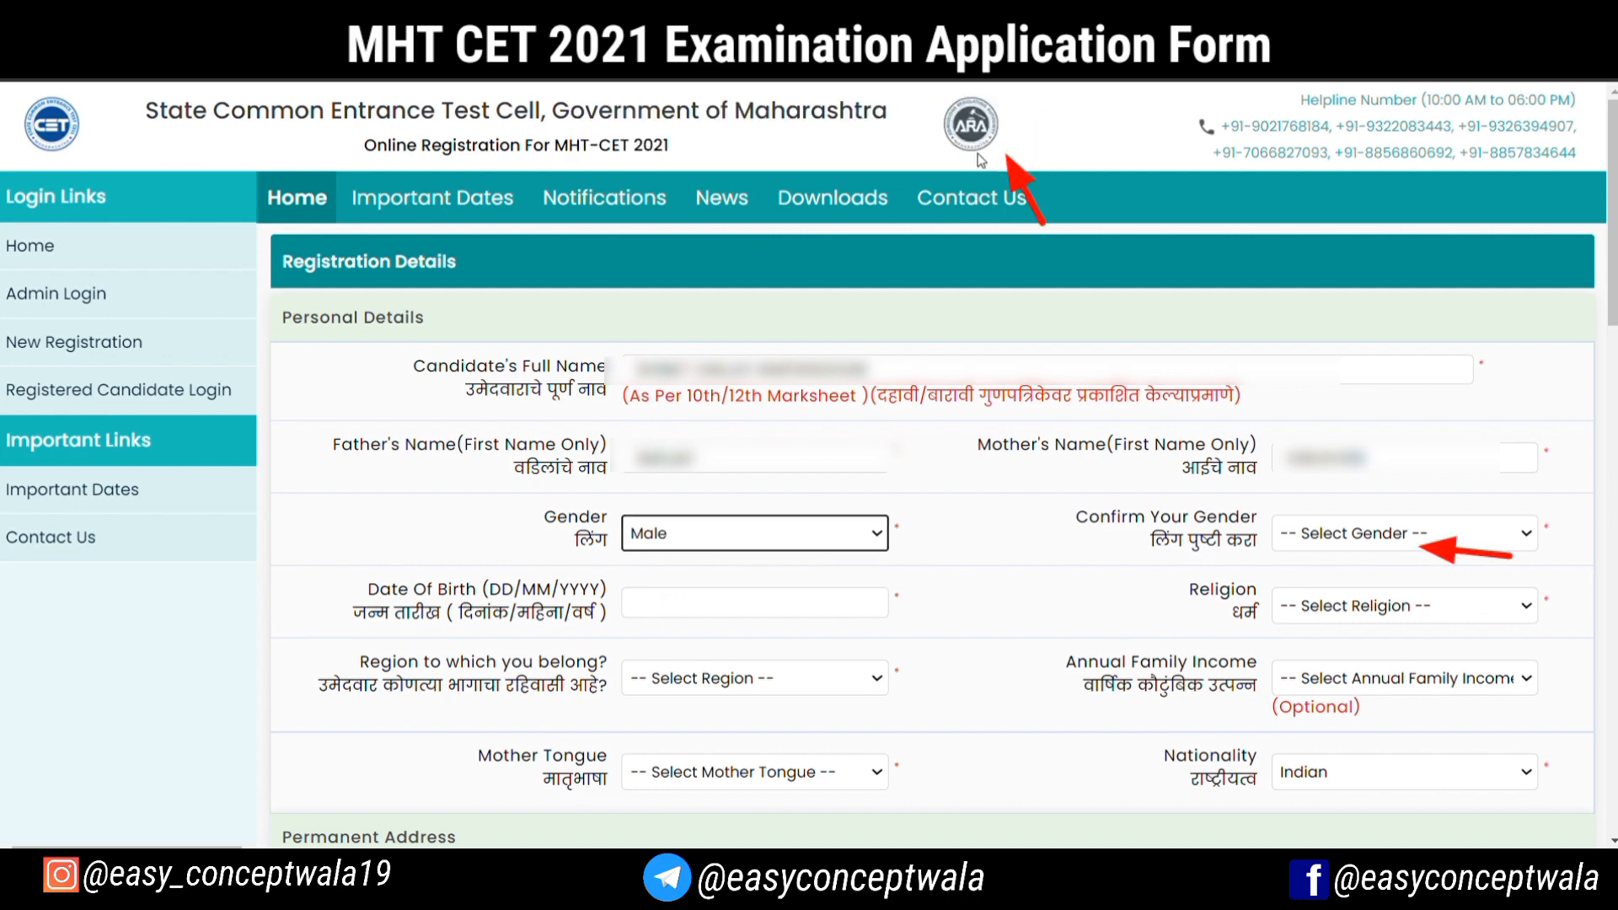
click(1301, 531)
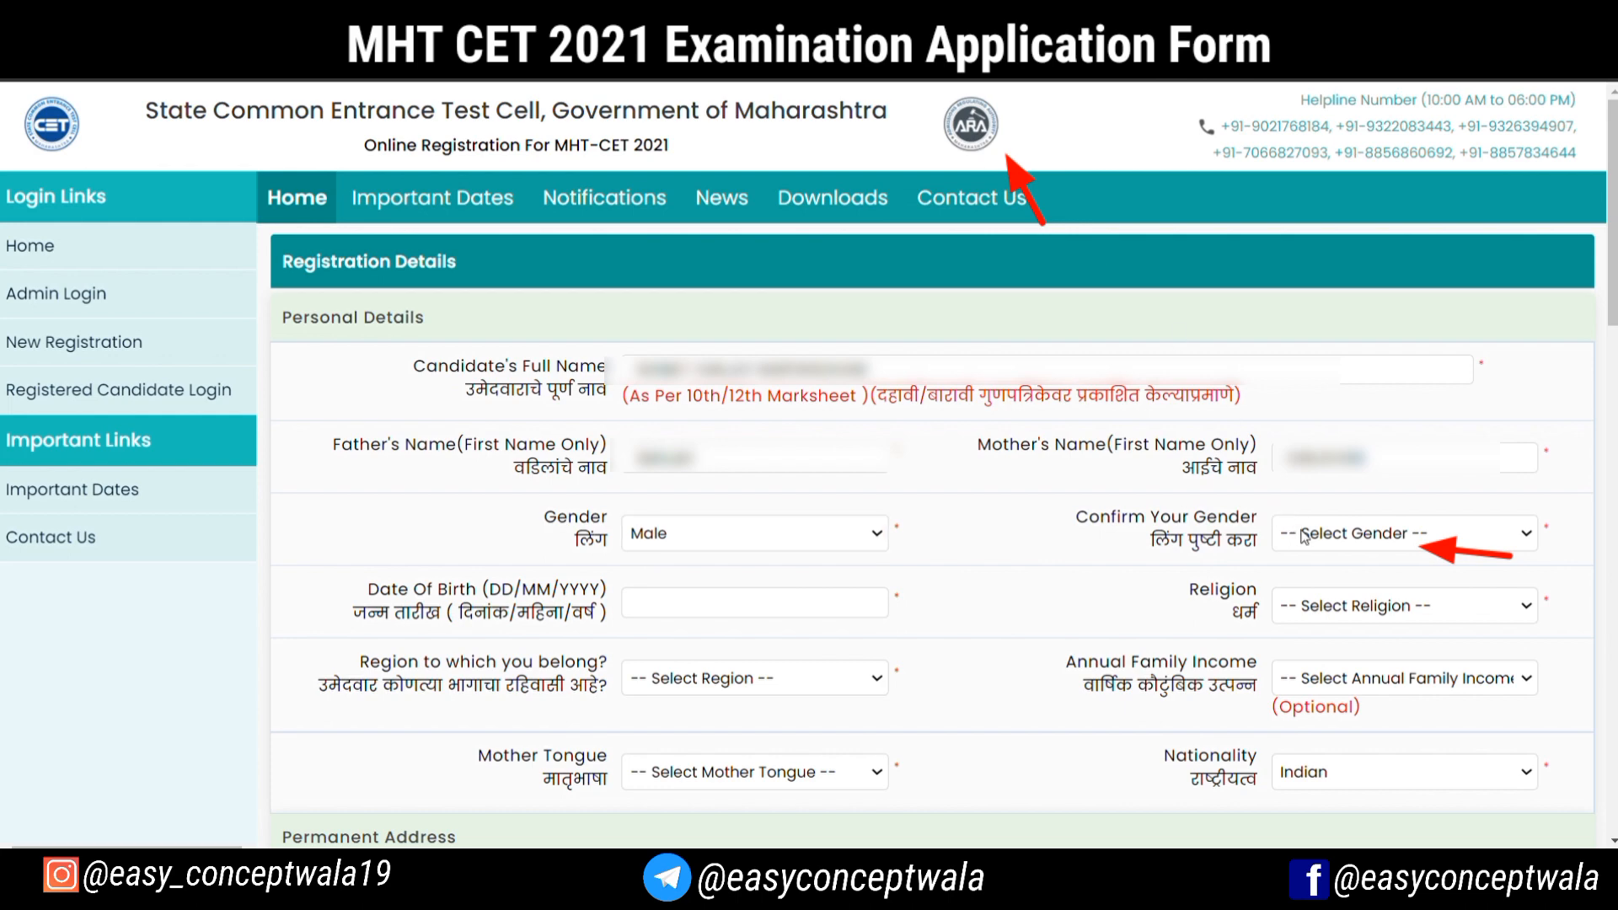
click(1305, 588)
Enter the candidate's date of birth and set the religion to Hindu
click(684, 613)
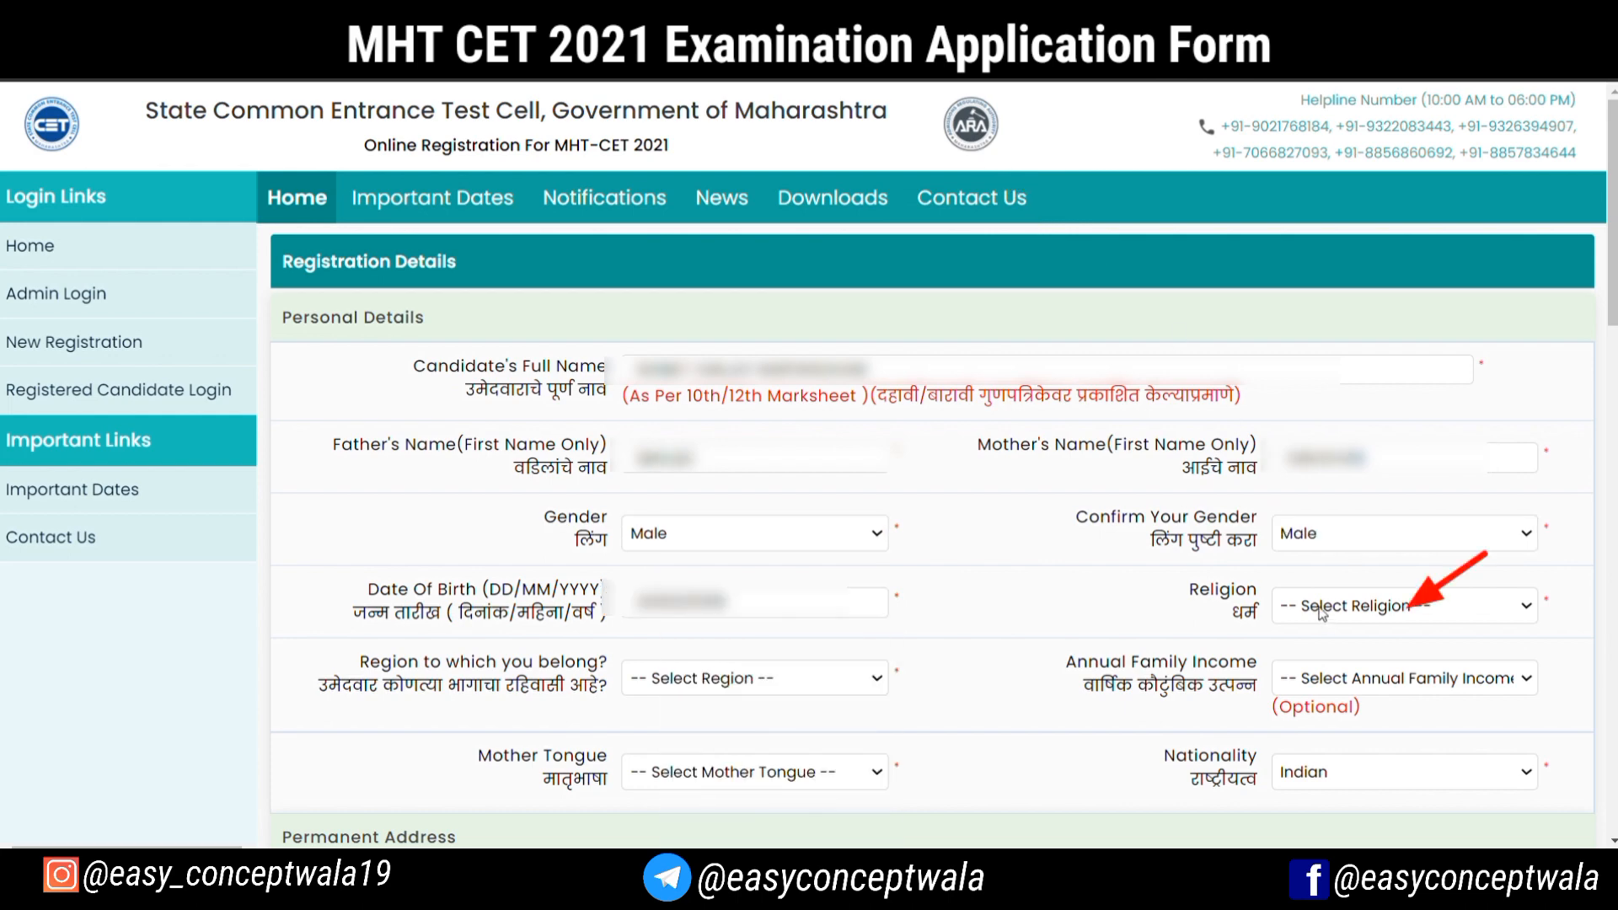
click(1322, 613)
click(1320, 479)
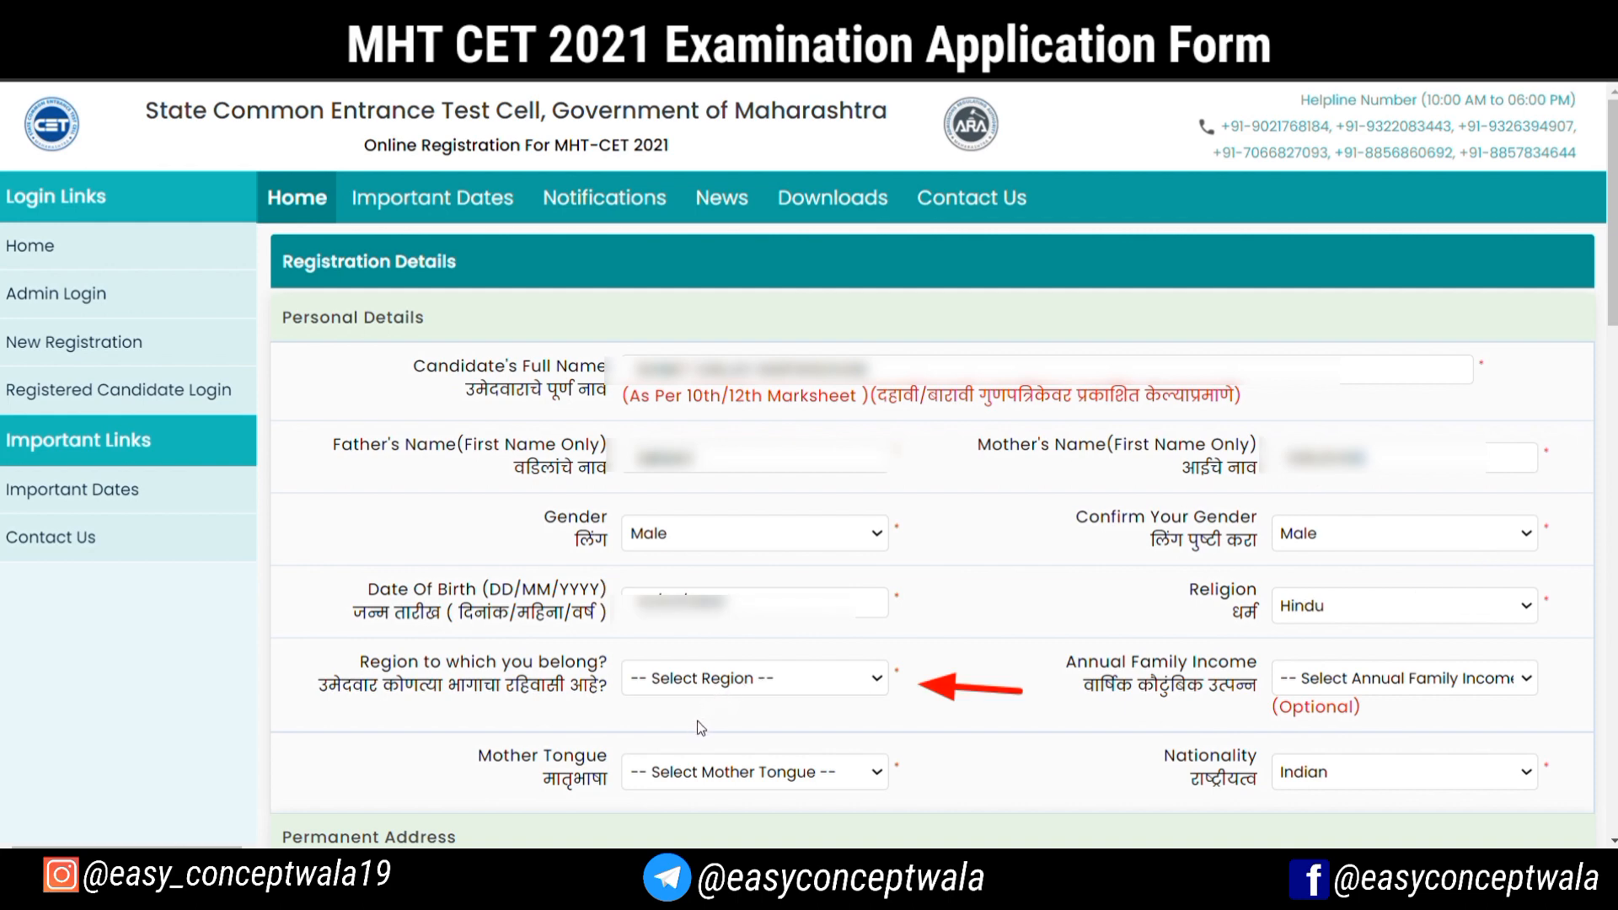
Set the region to Urban and the mother tongue to Marathi, and choose the annual family income range
click(665, 754)
click(1389, 679)
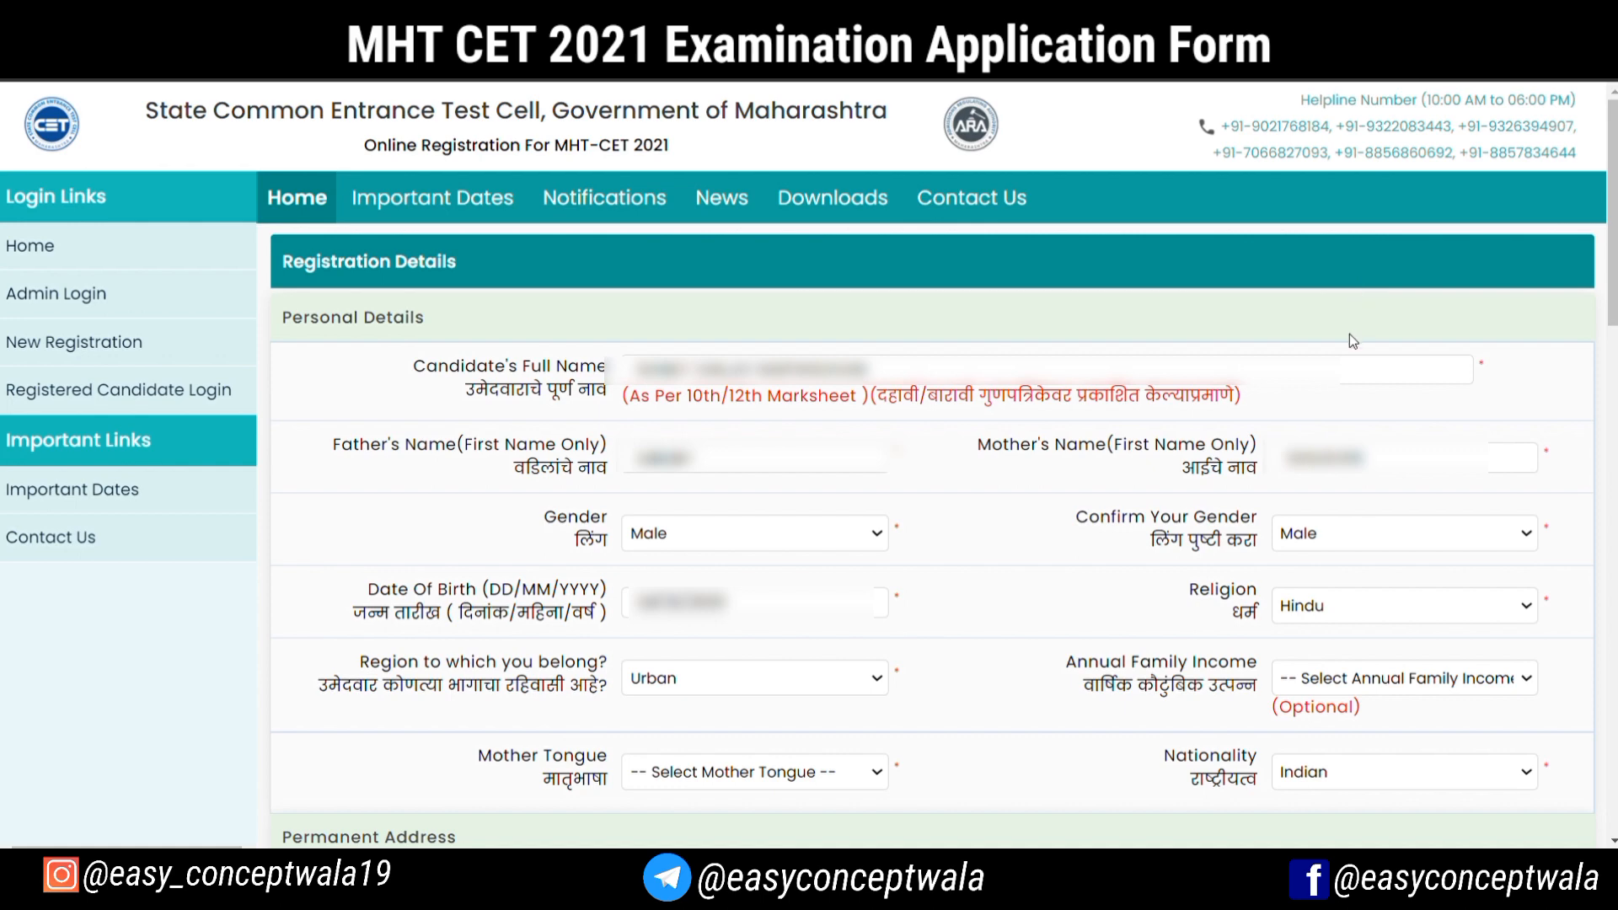
scroll(784, 722, down, 1)
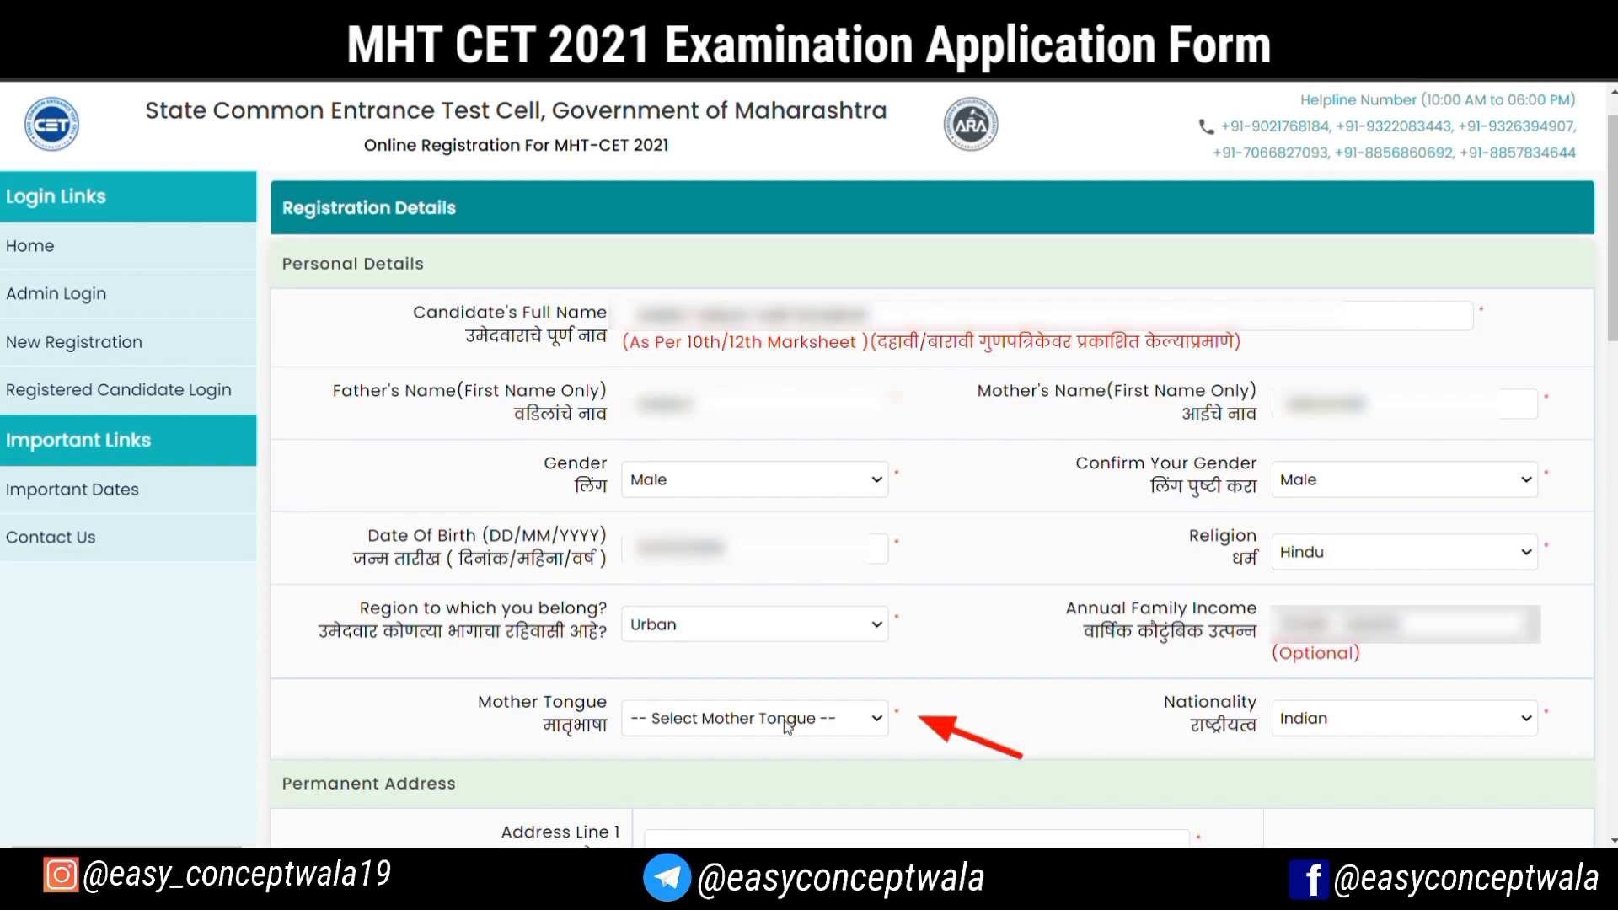
click(784, 720)
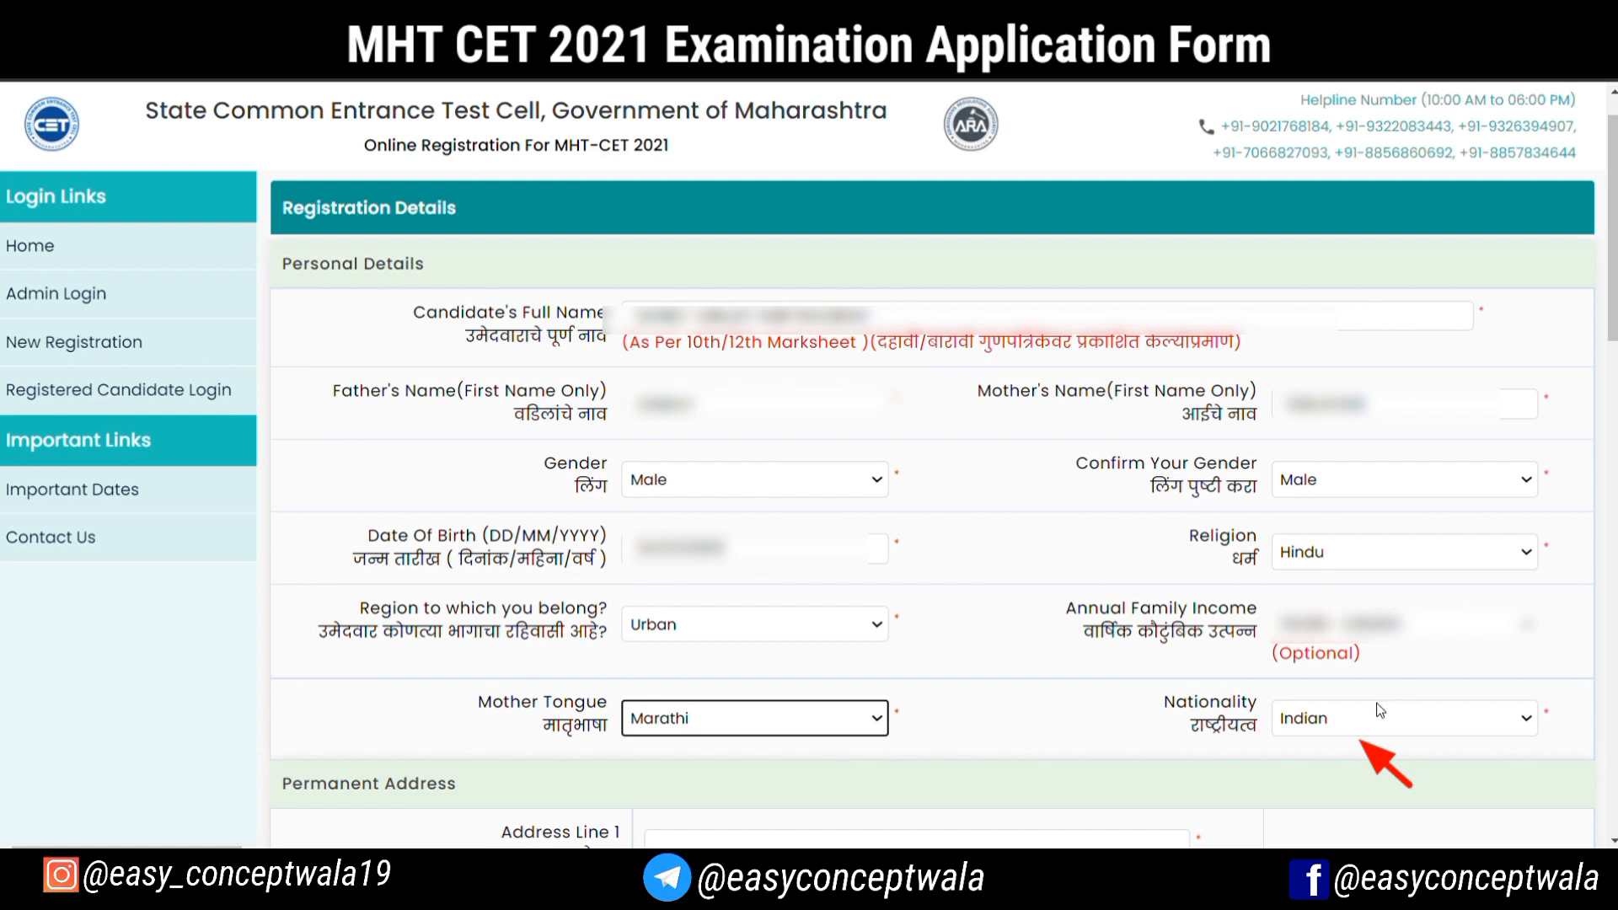
Fill in all three address lines of the candidate's permanent address
scroll(784, 516, down, 5)
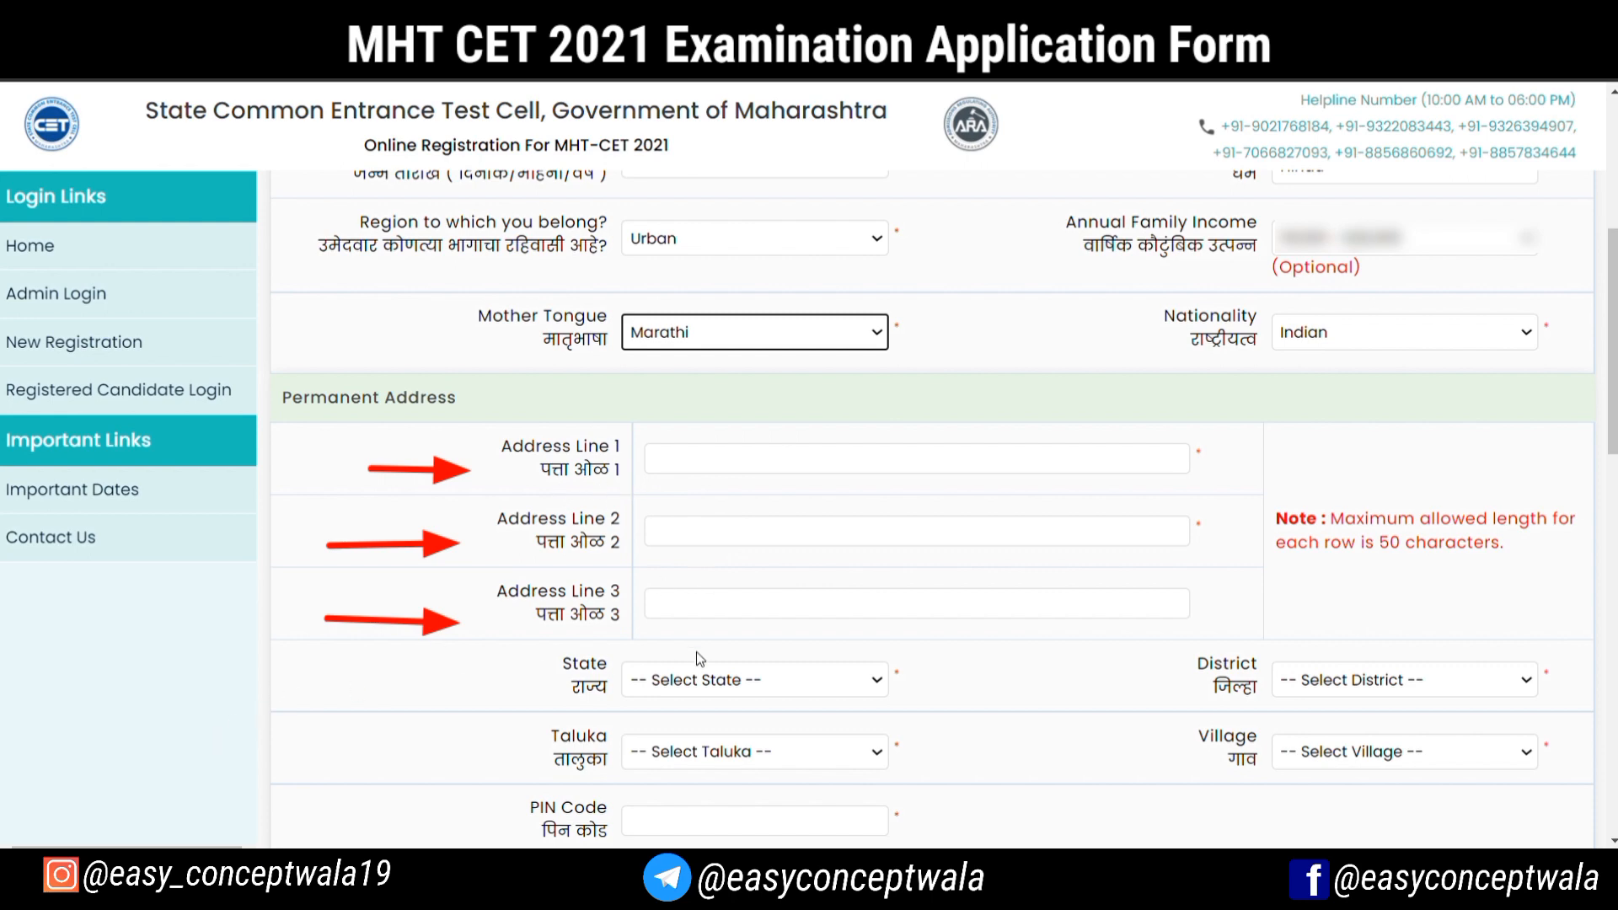
click(900, 461)
text(...)
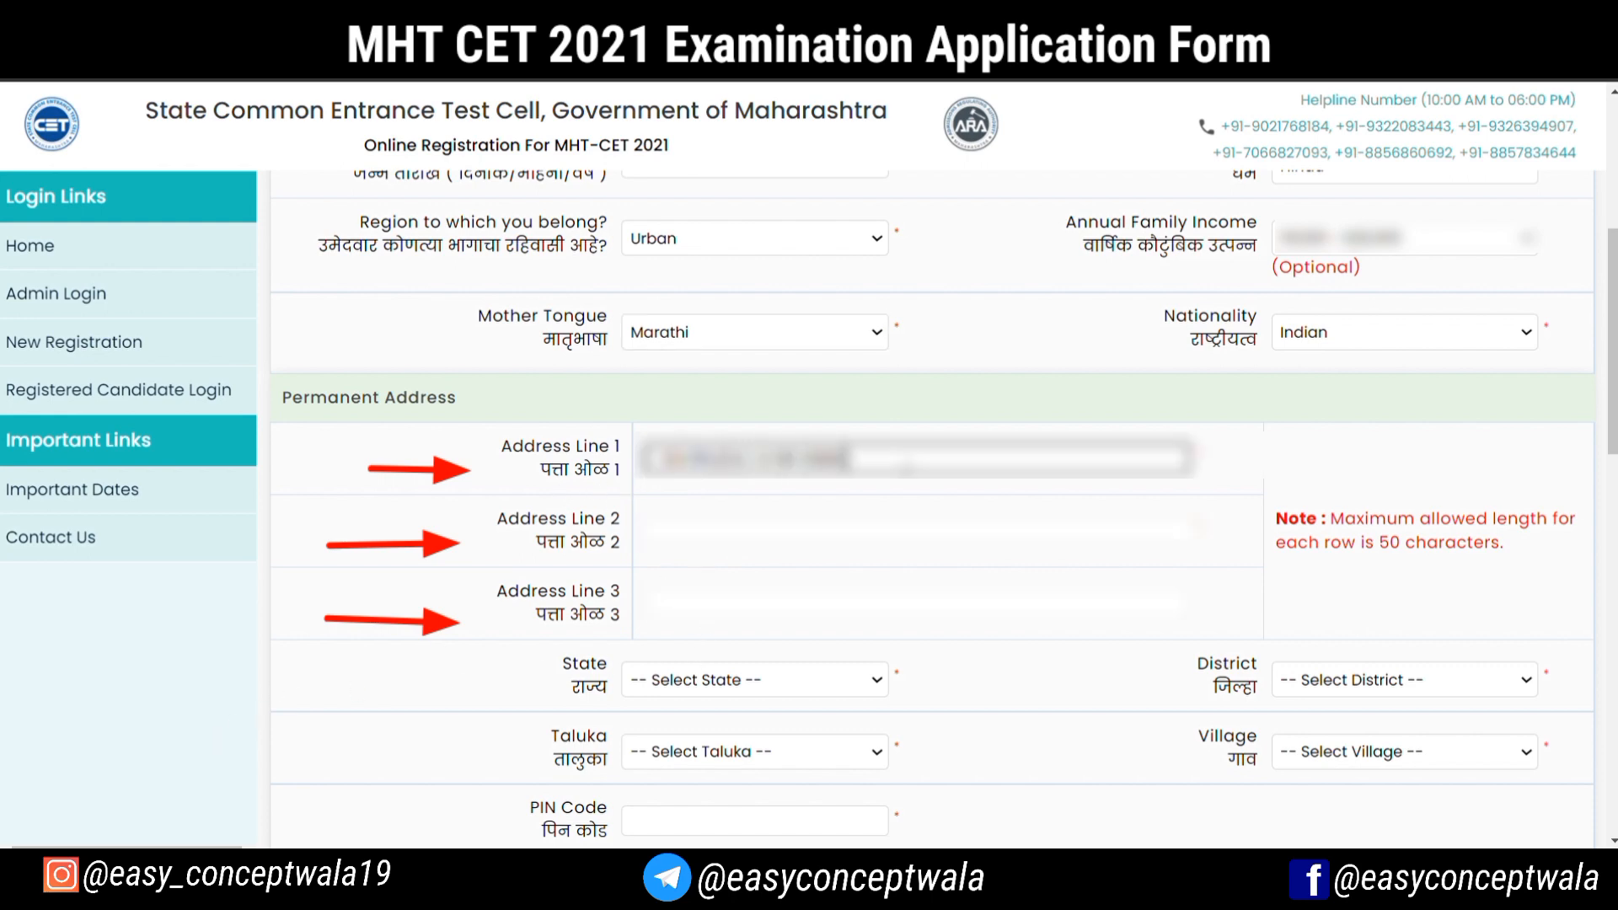
click(889, 537)
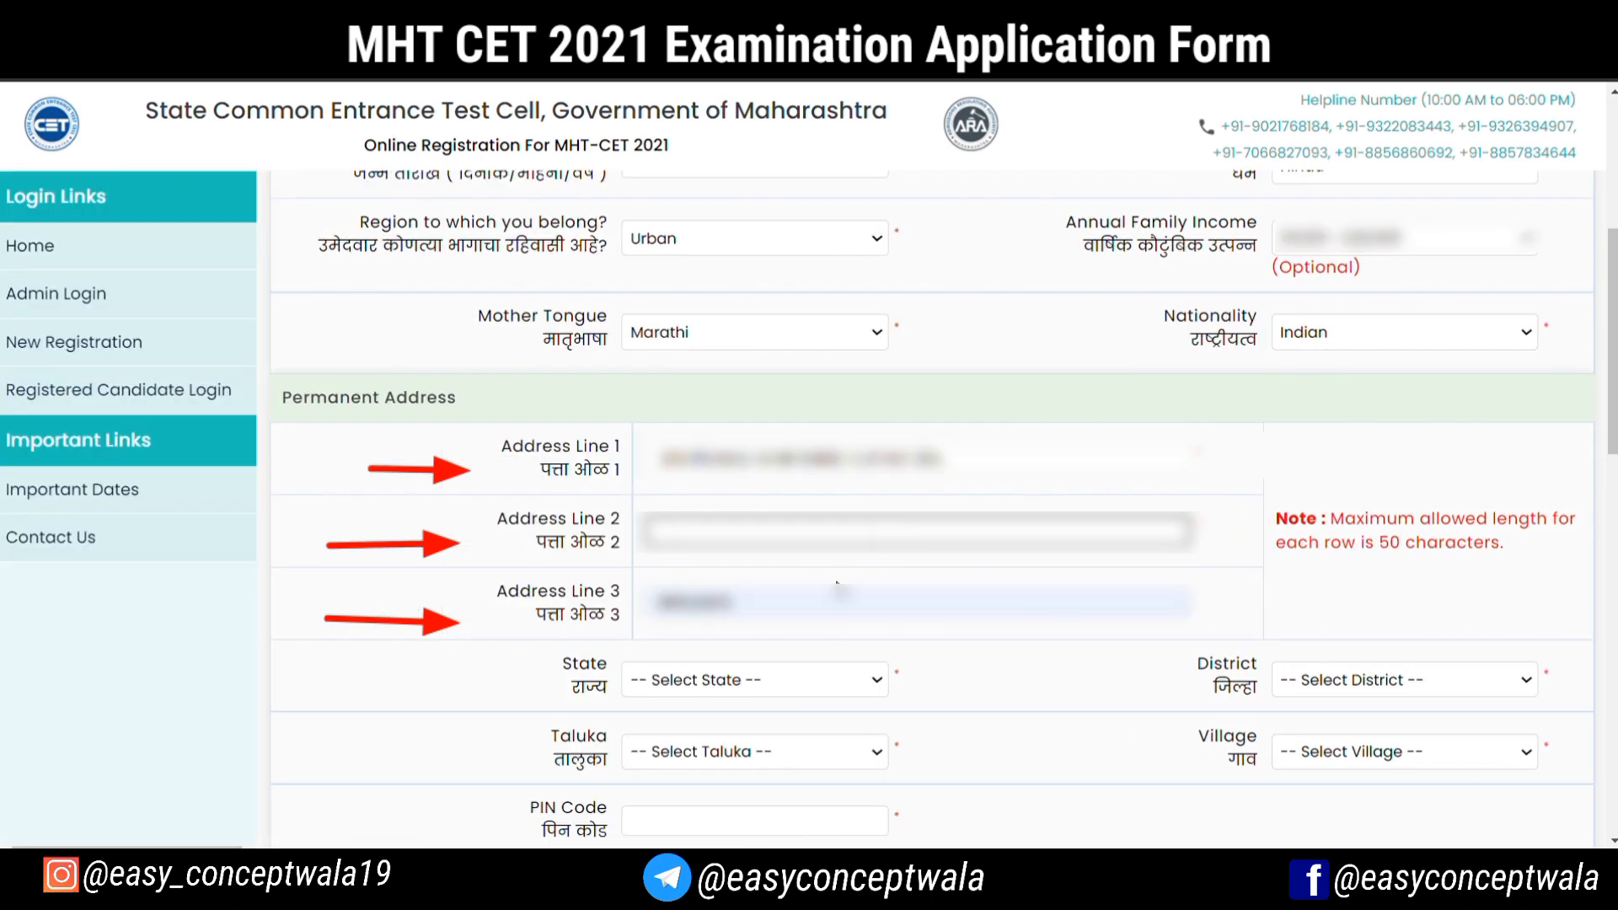
text(......)
key(Tab)
text(...)
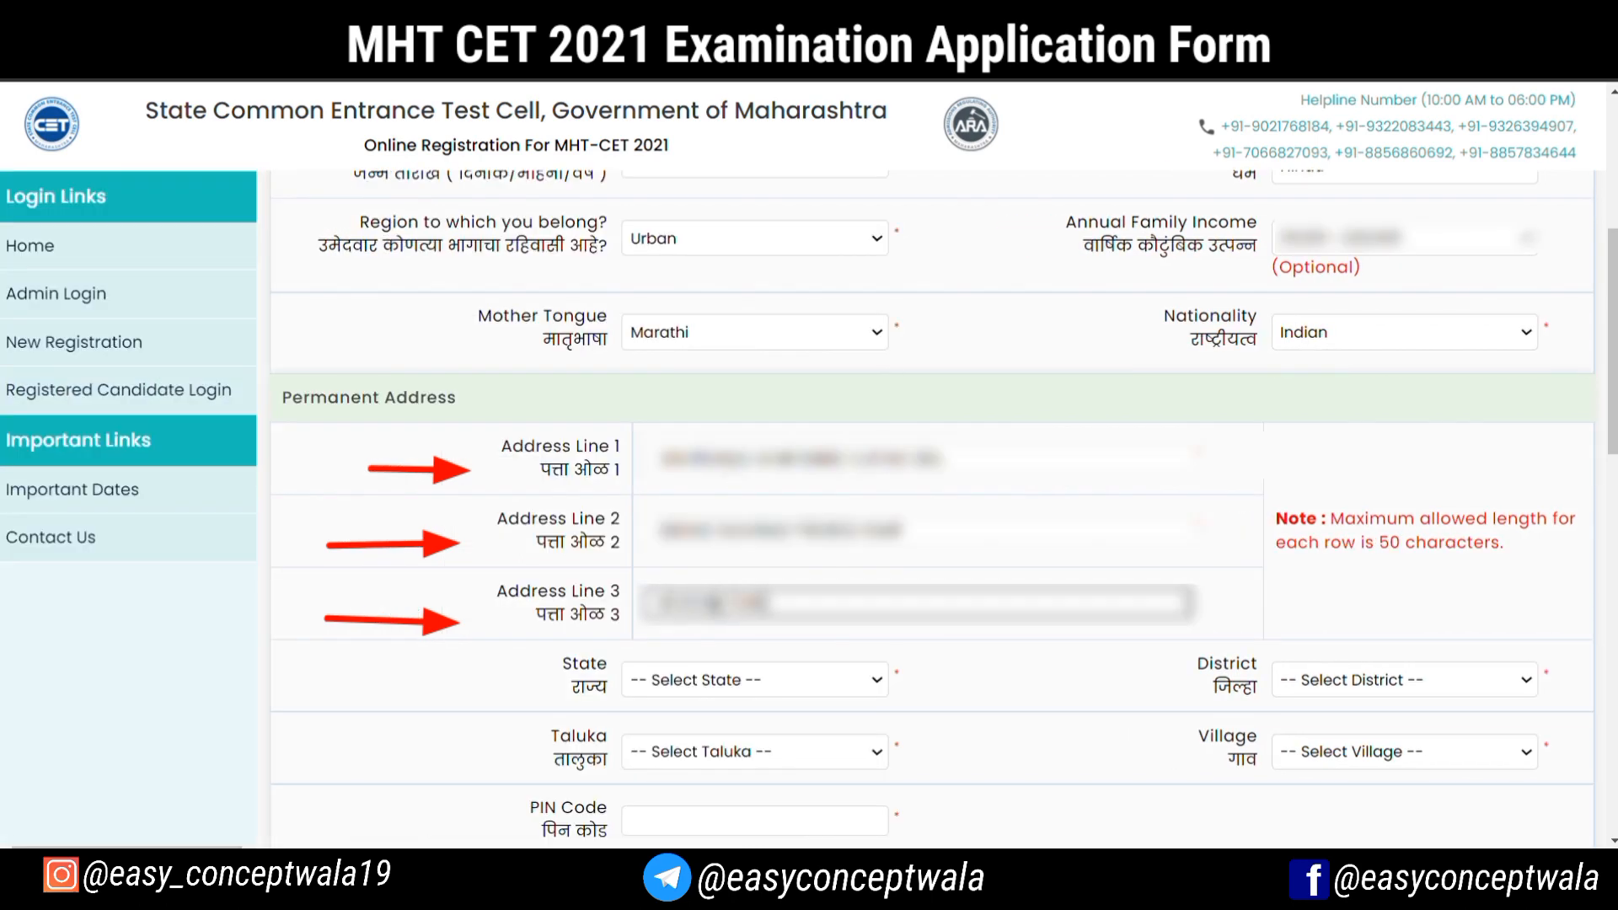
Complete the permanent address with its state, district, taluka, village and postal code, and reuse it as the correspondence address
click(692, 704)
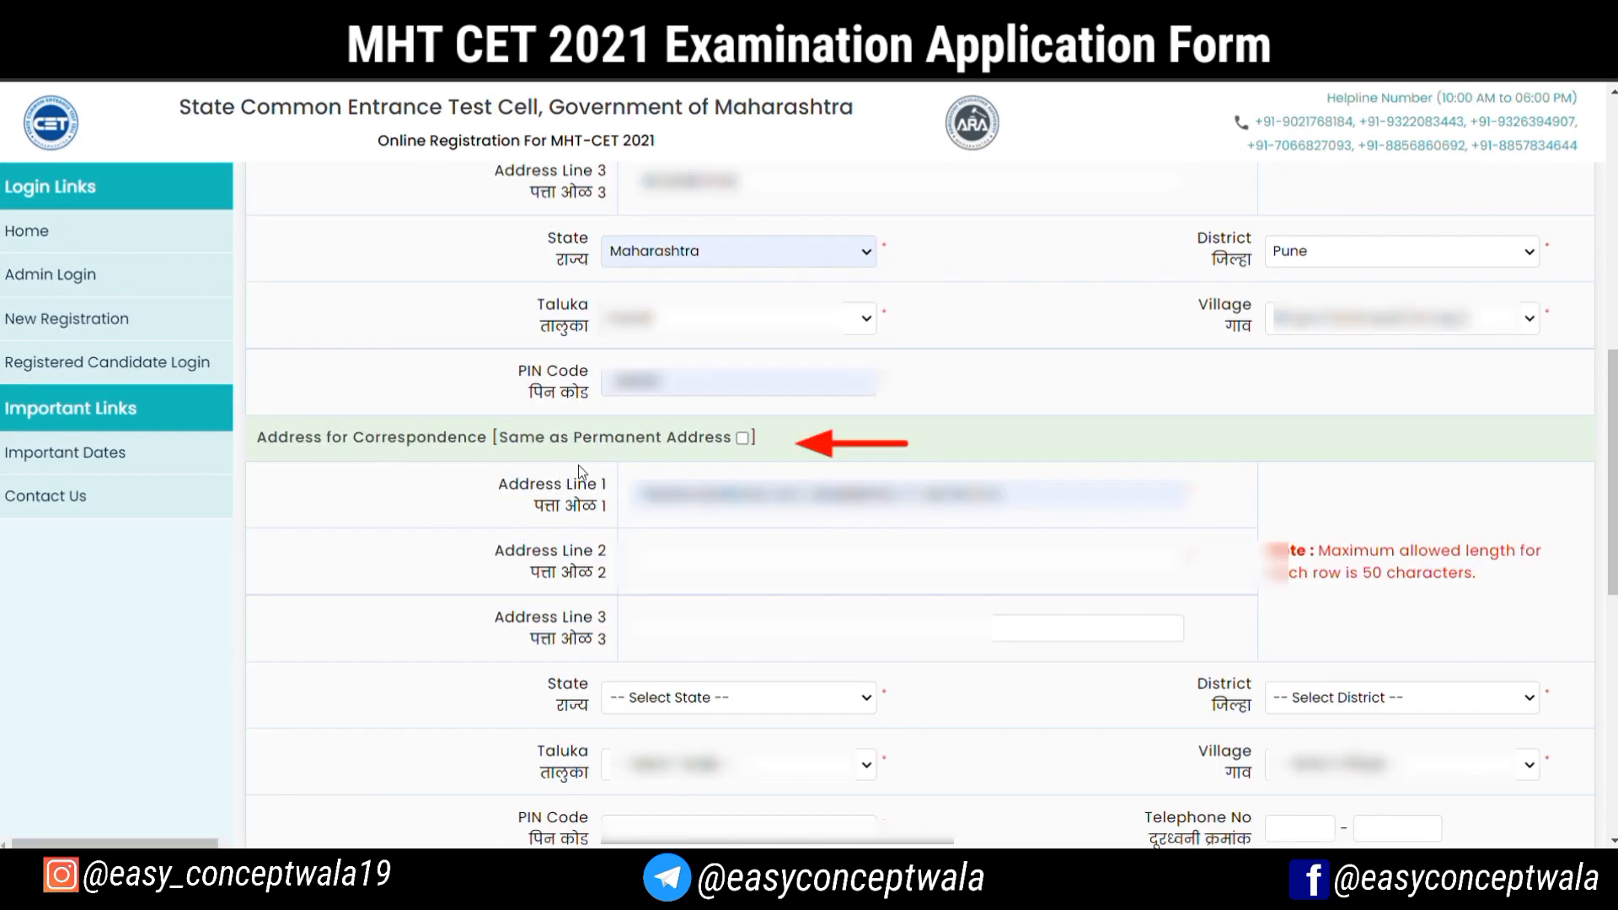
click(742, 438)
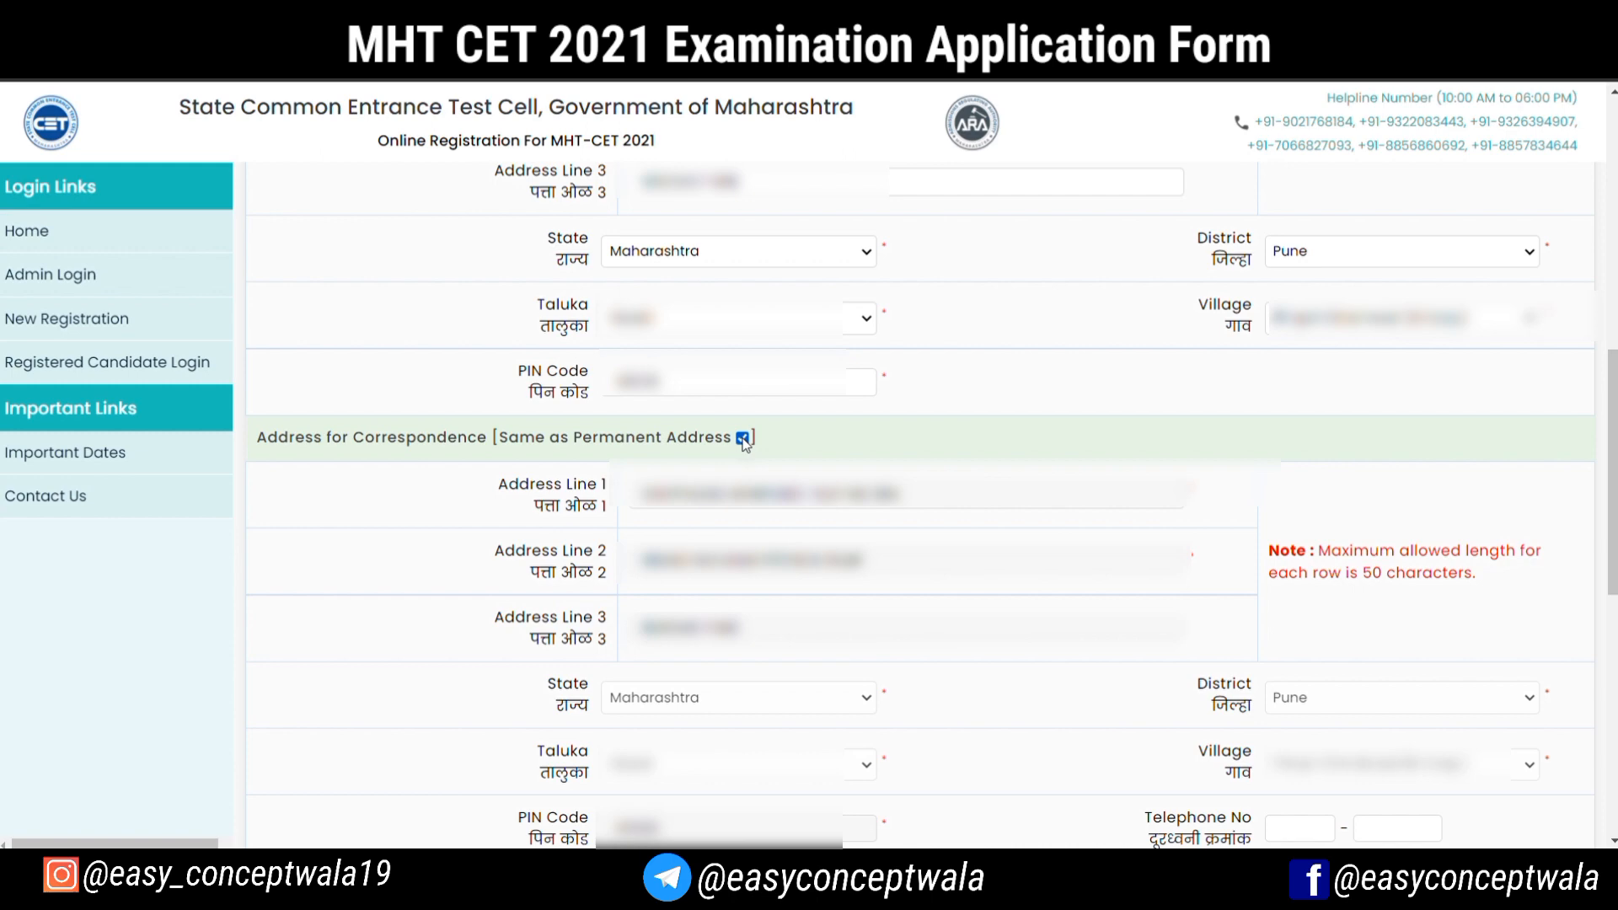
Fill in the candidate's mobile number and e-mail address in the contact fields
scroll(744, 445, down, 4)
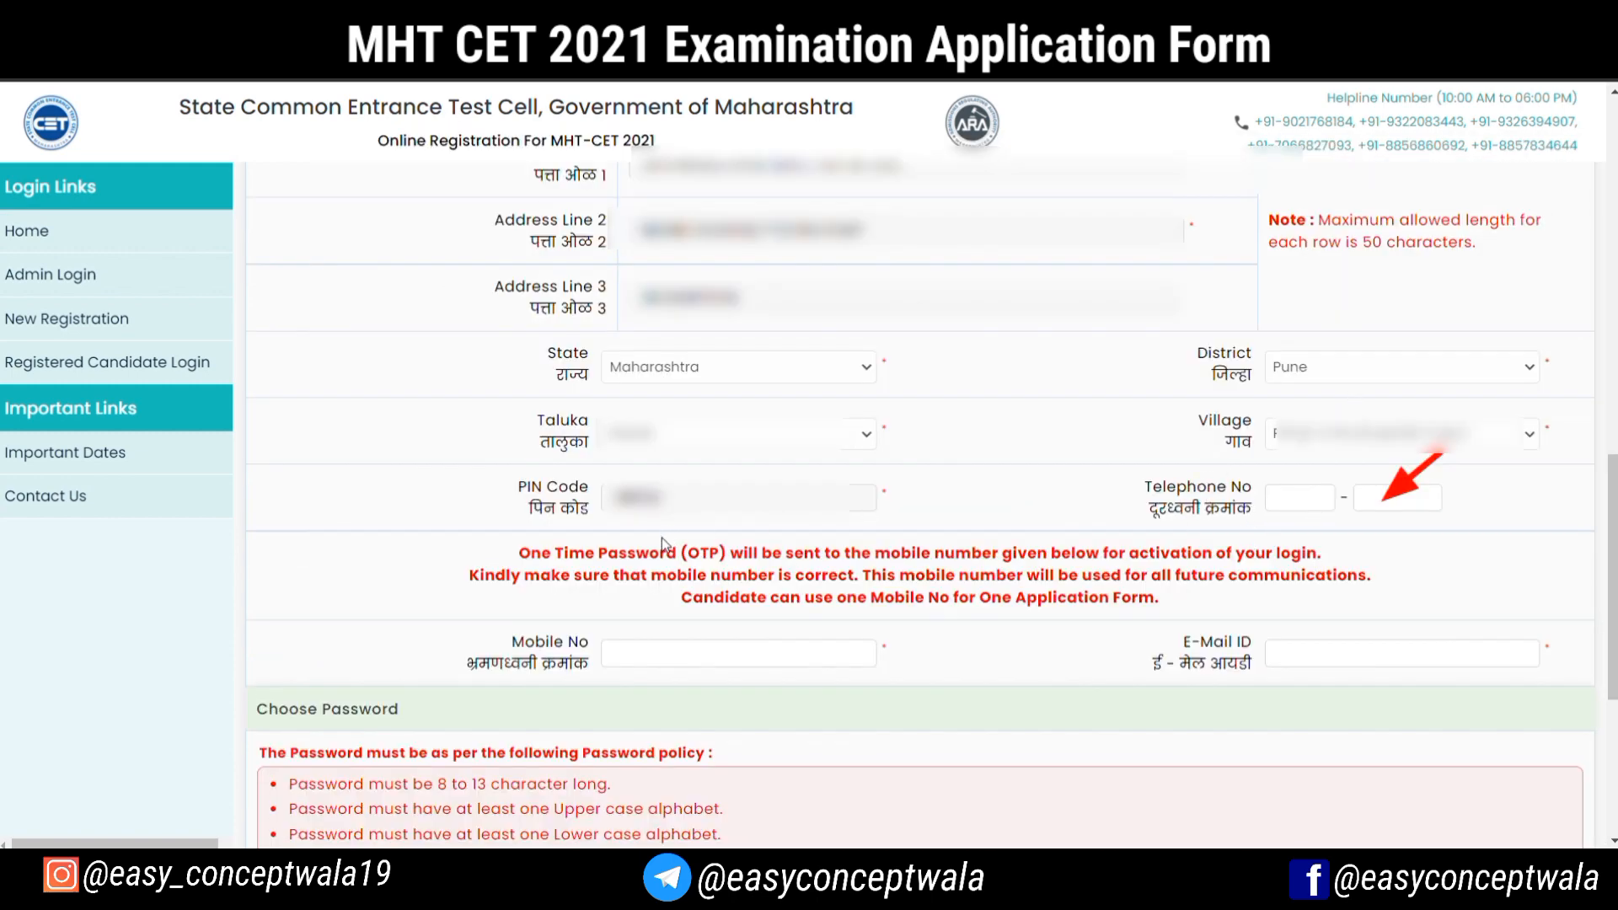
click(707, 663)
text(...)
click(1349, 659)
text(...)
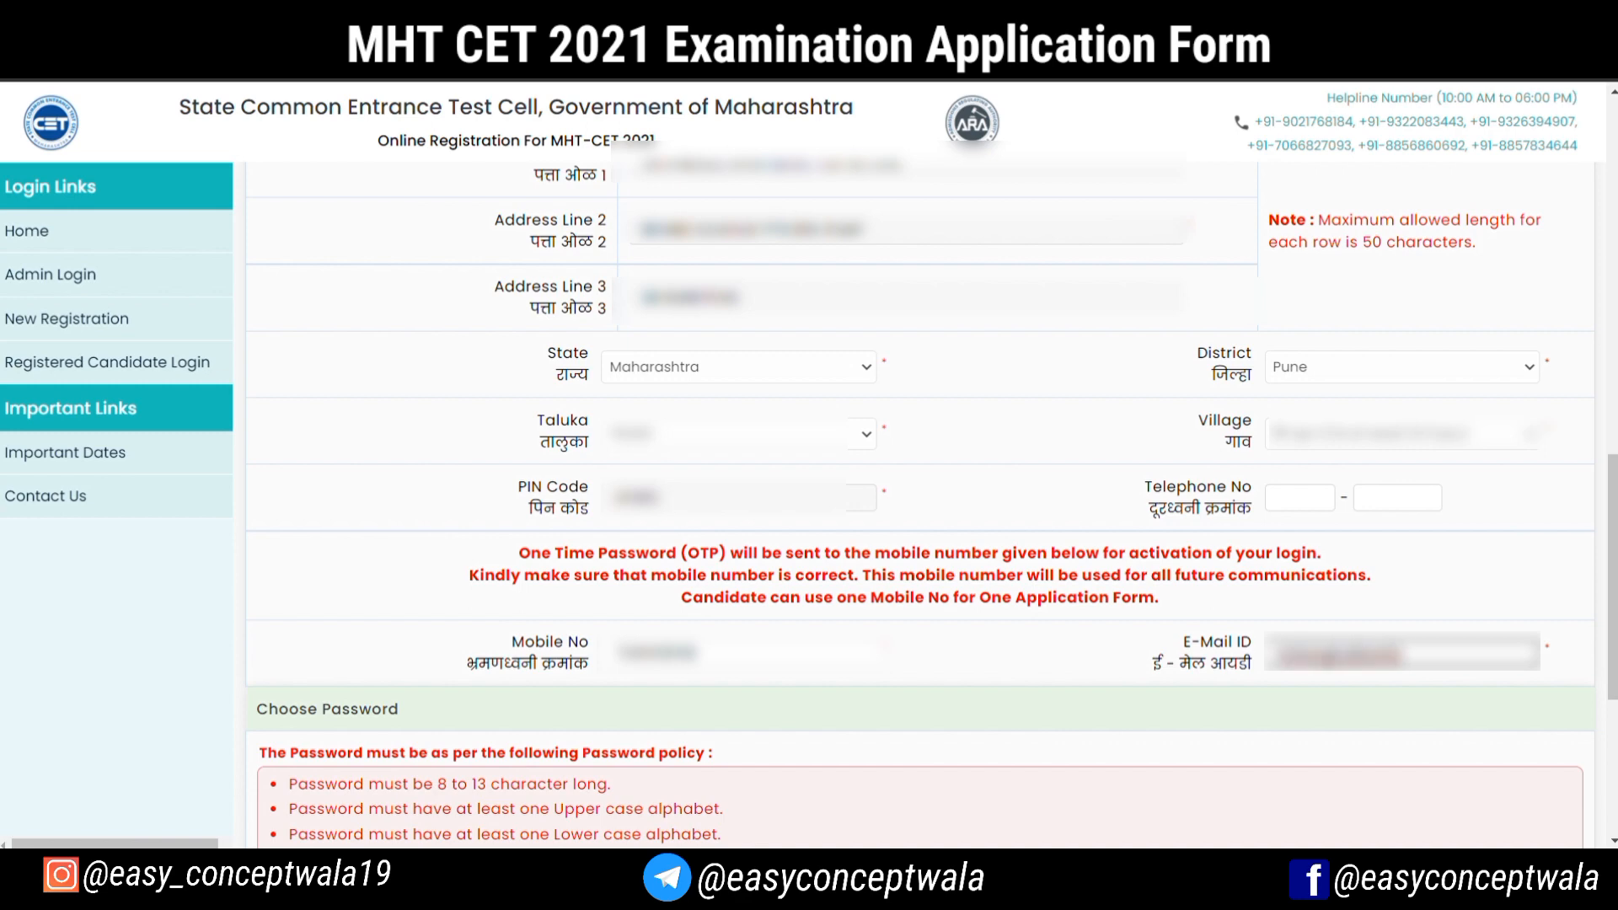
Enter and confirm the account password, and save the registration details
scroll(1107, 312, down, 5)
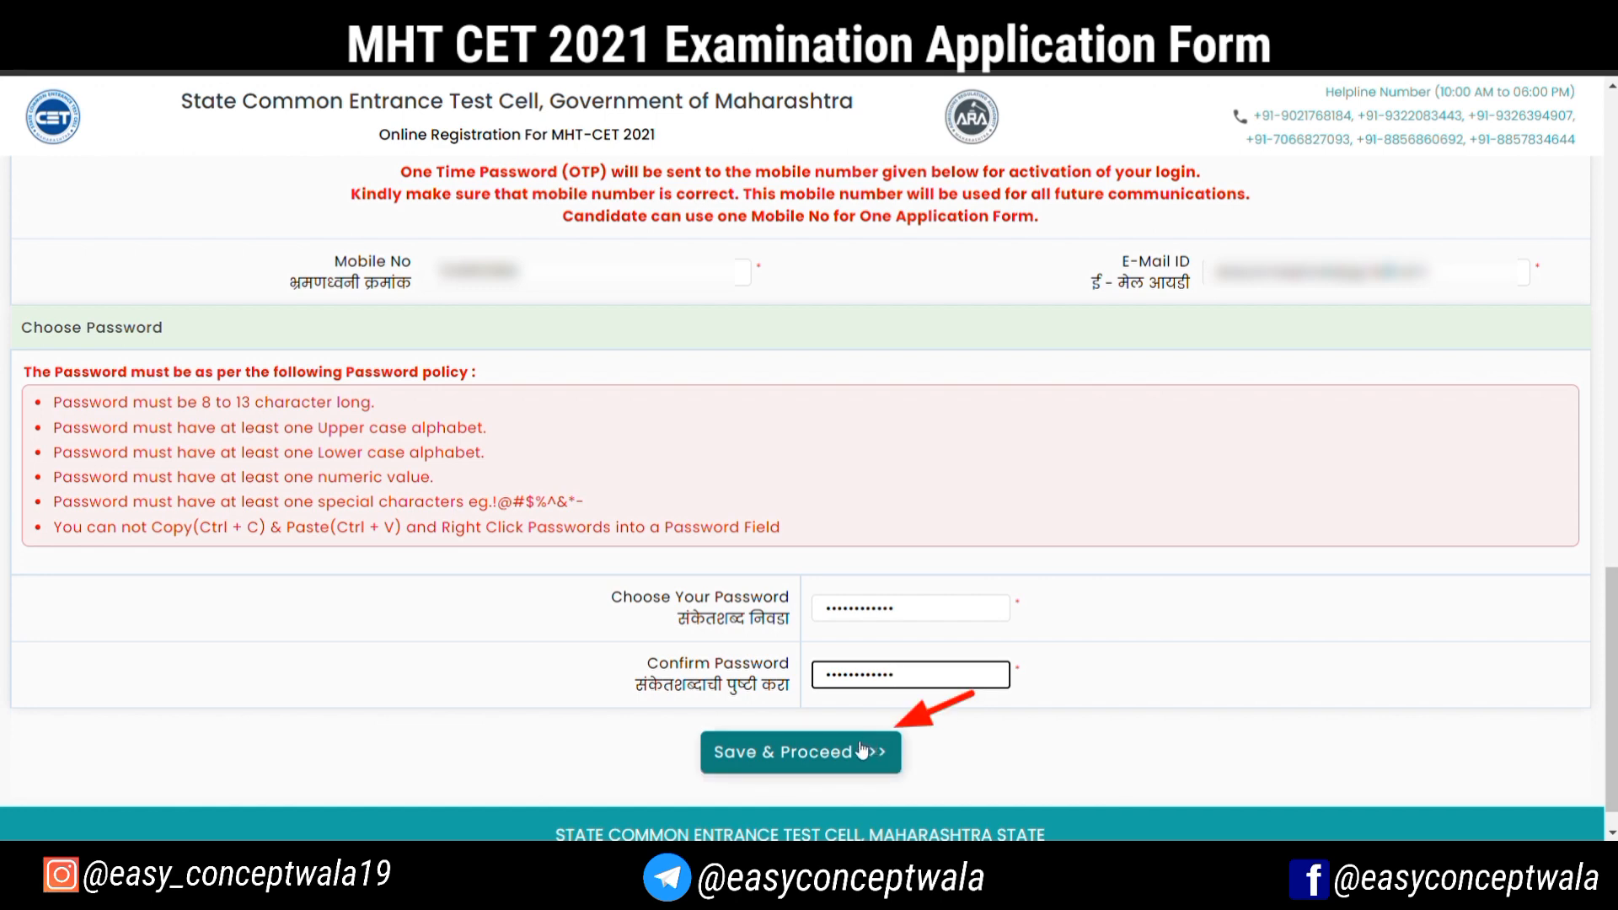
click(826, 759)
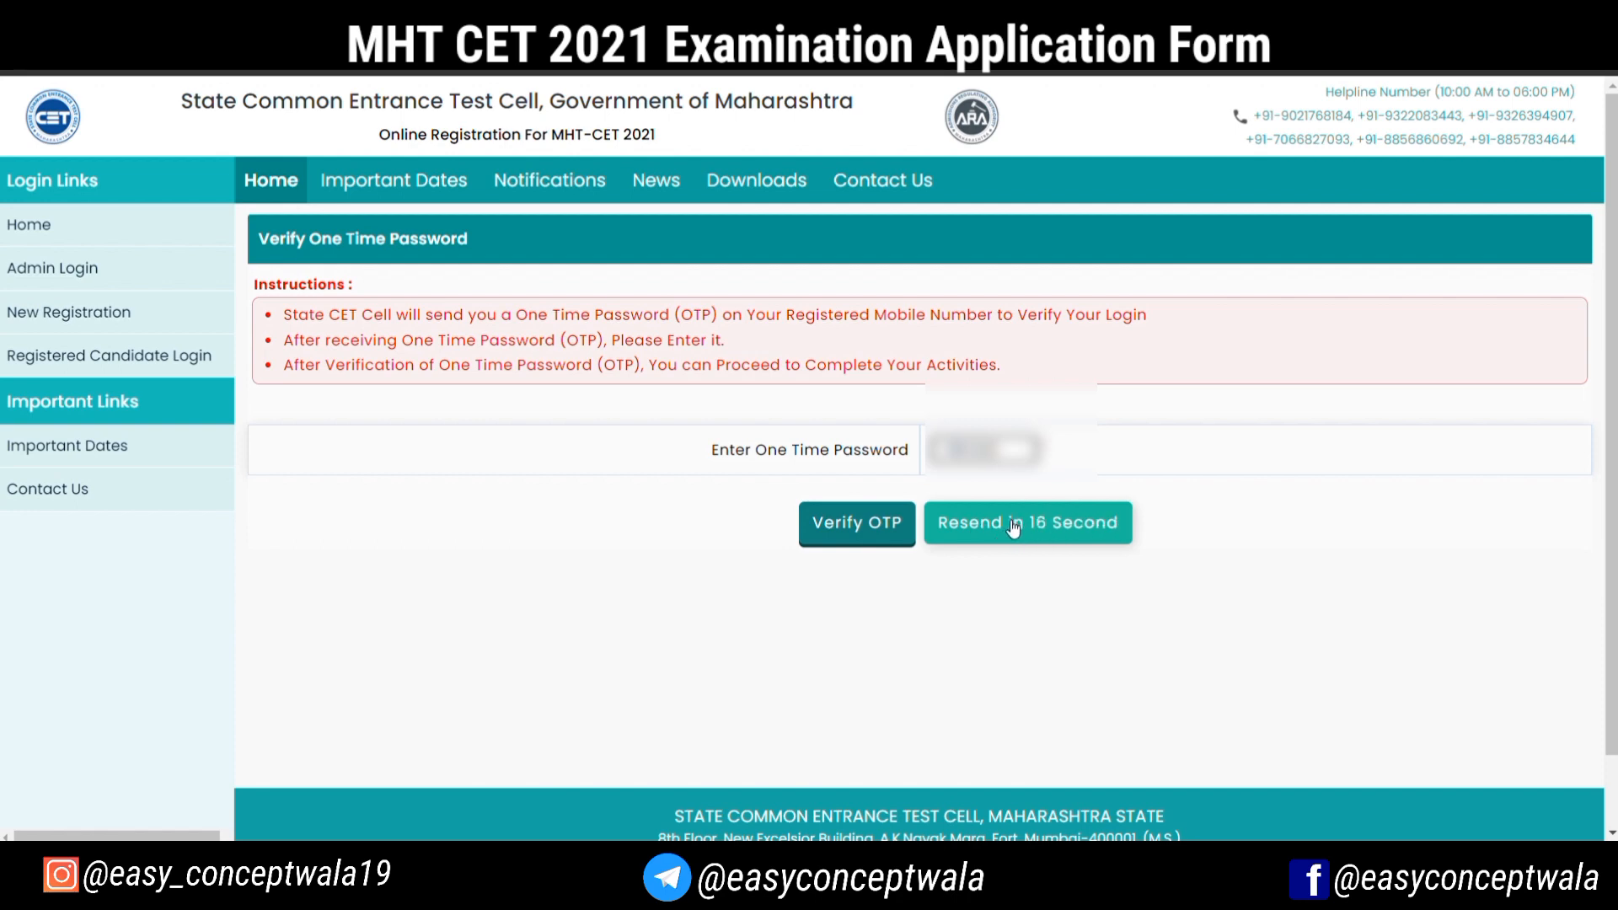
Enter the one-time password, verify it, and proceed to complete the application form
click(871, 540)
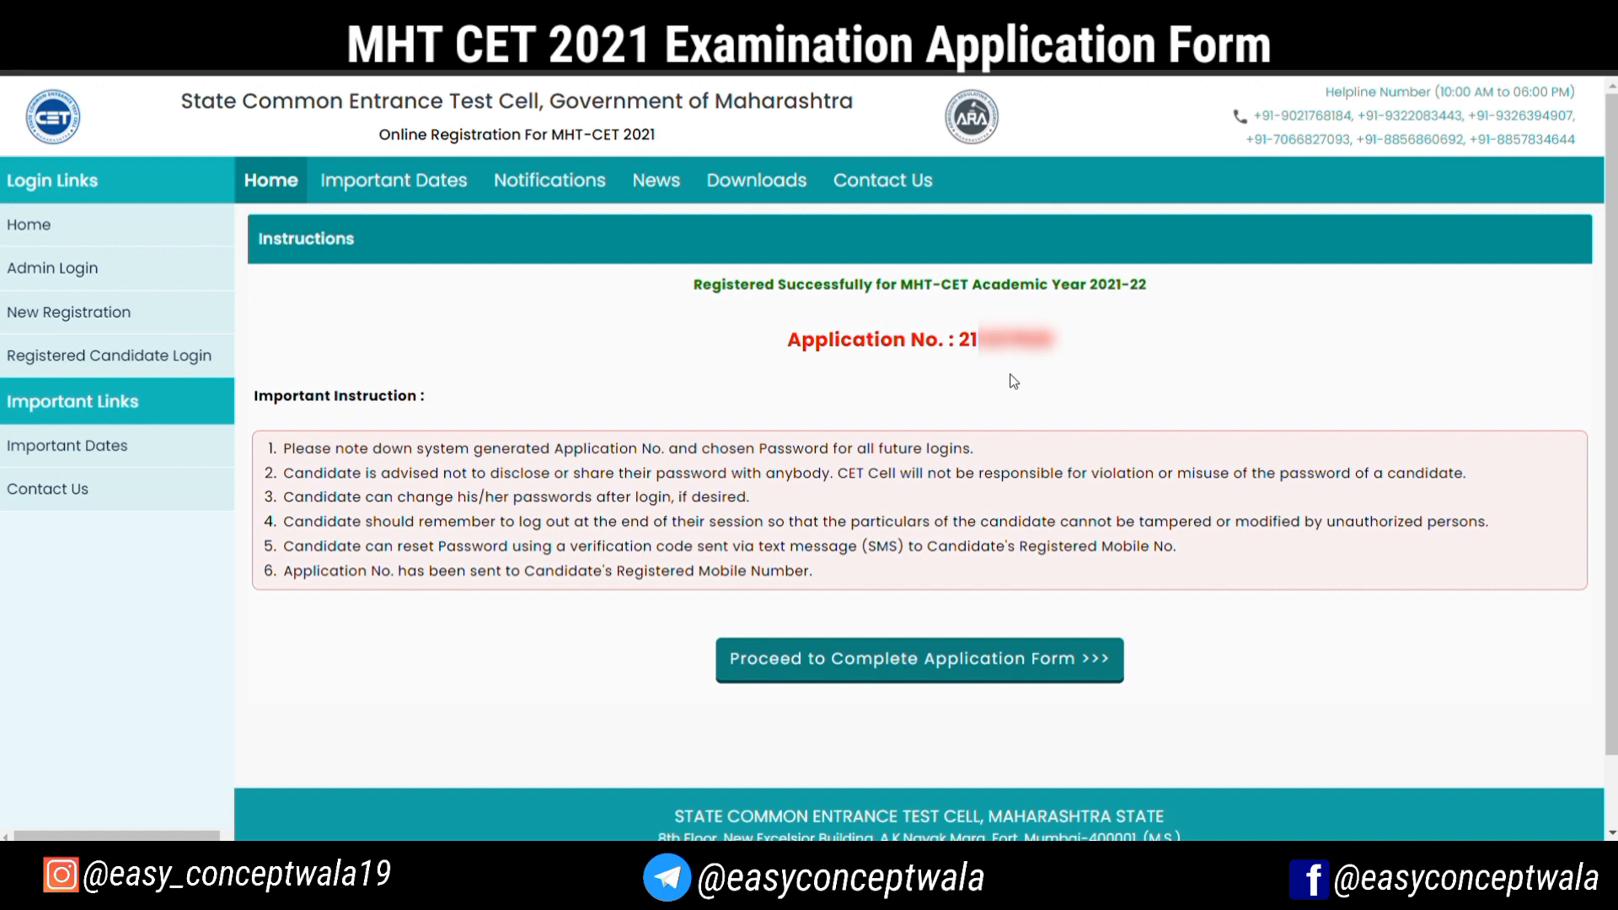
click(971, 672)
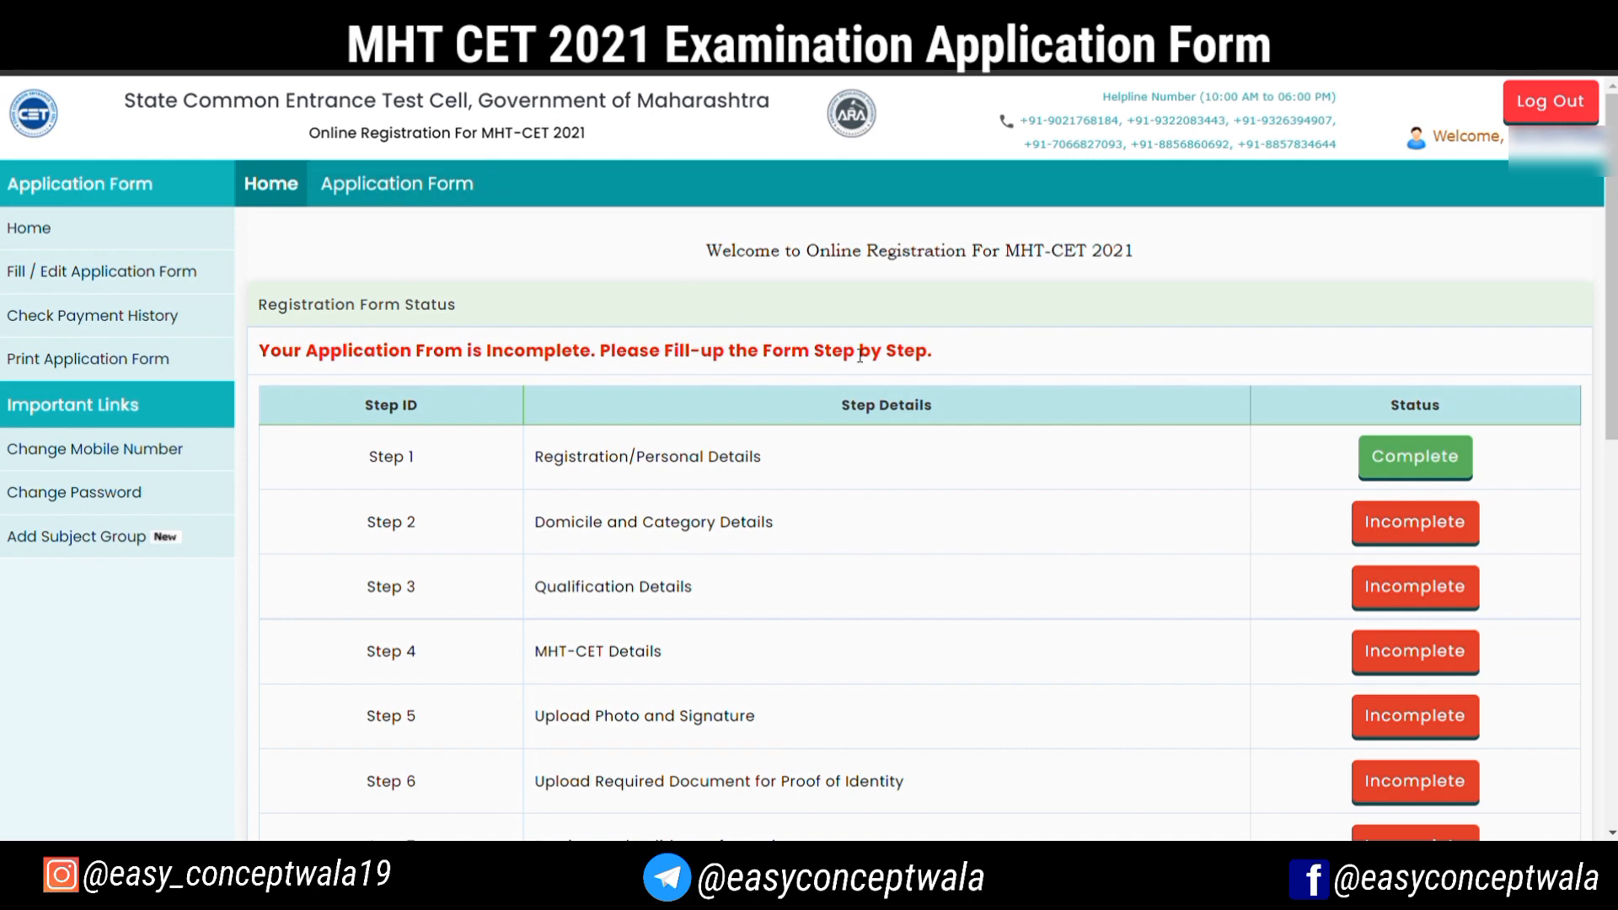
Look through the application's step list and open the Registration/Personal Details step
scroll(856, 353, down, 3)
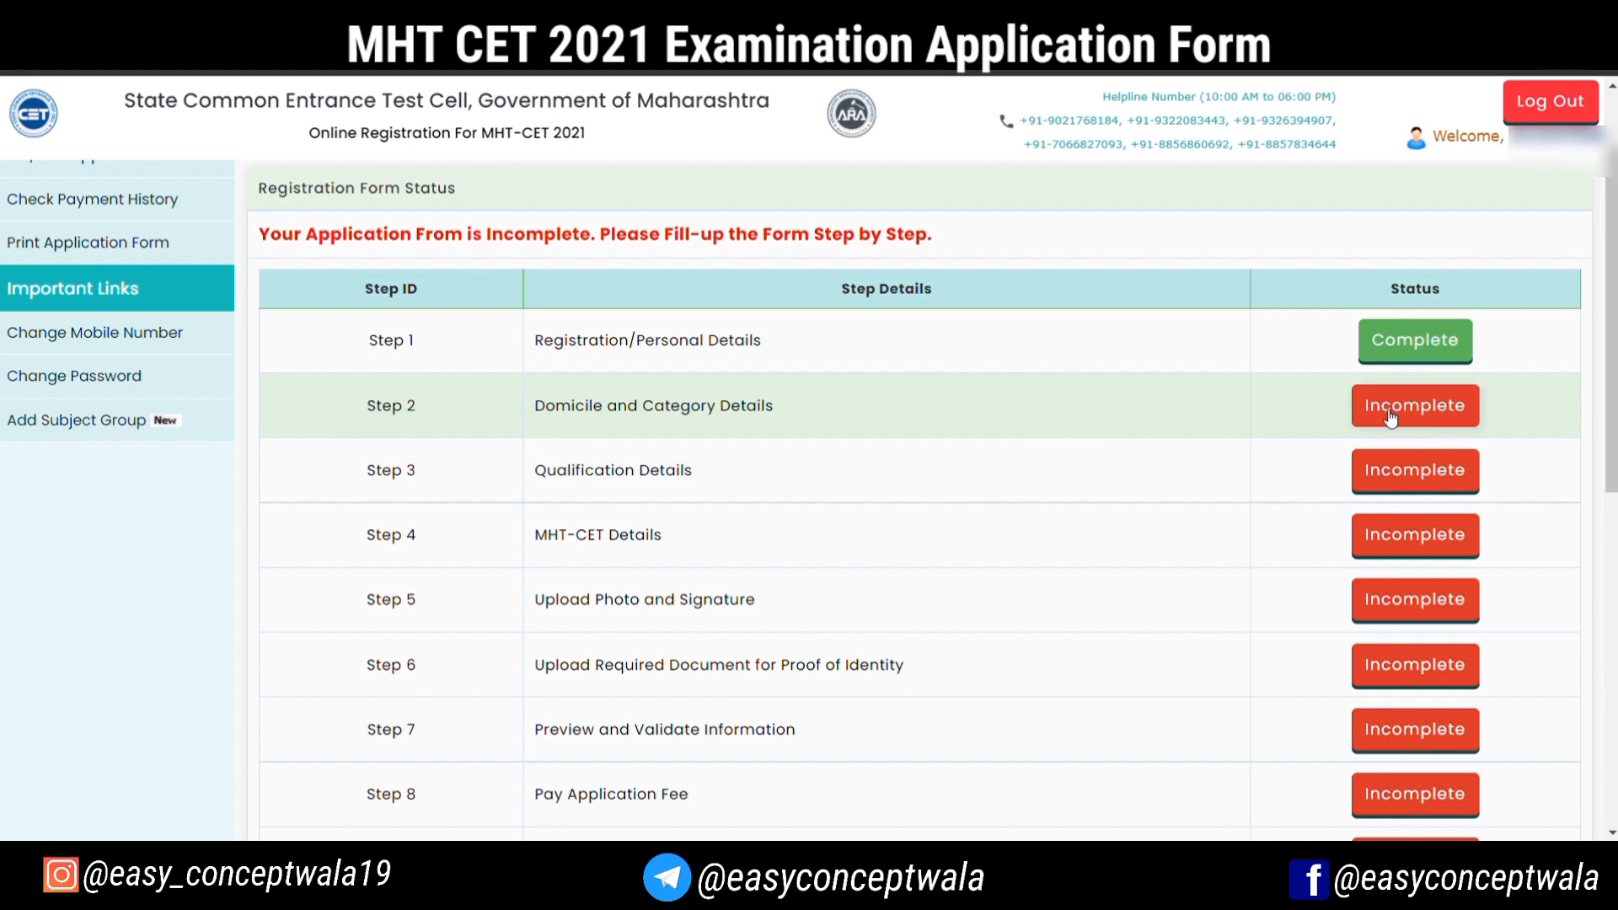
scroll(1391, 417, down, 3)
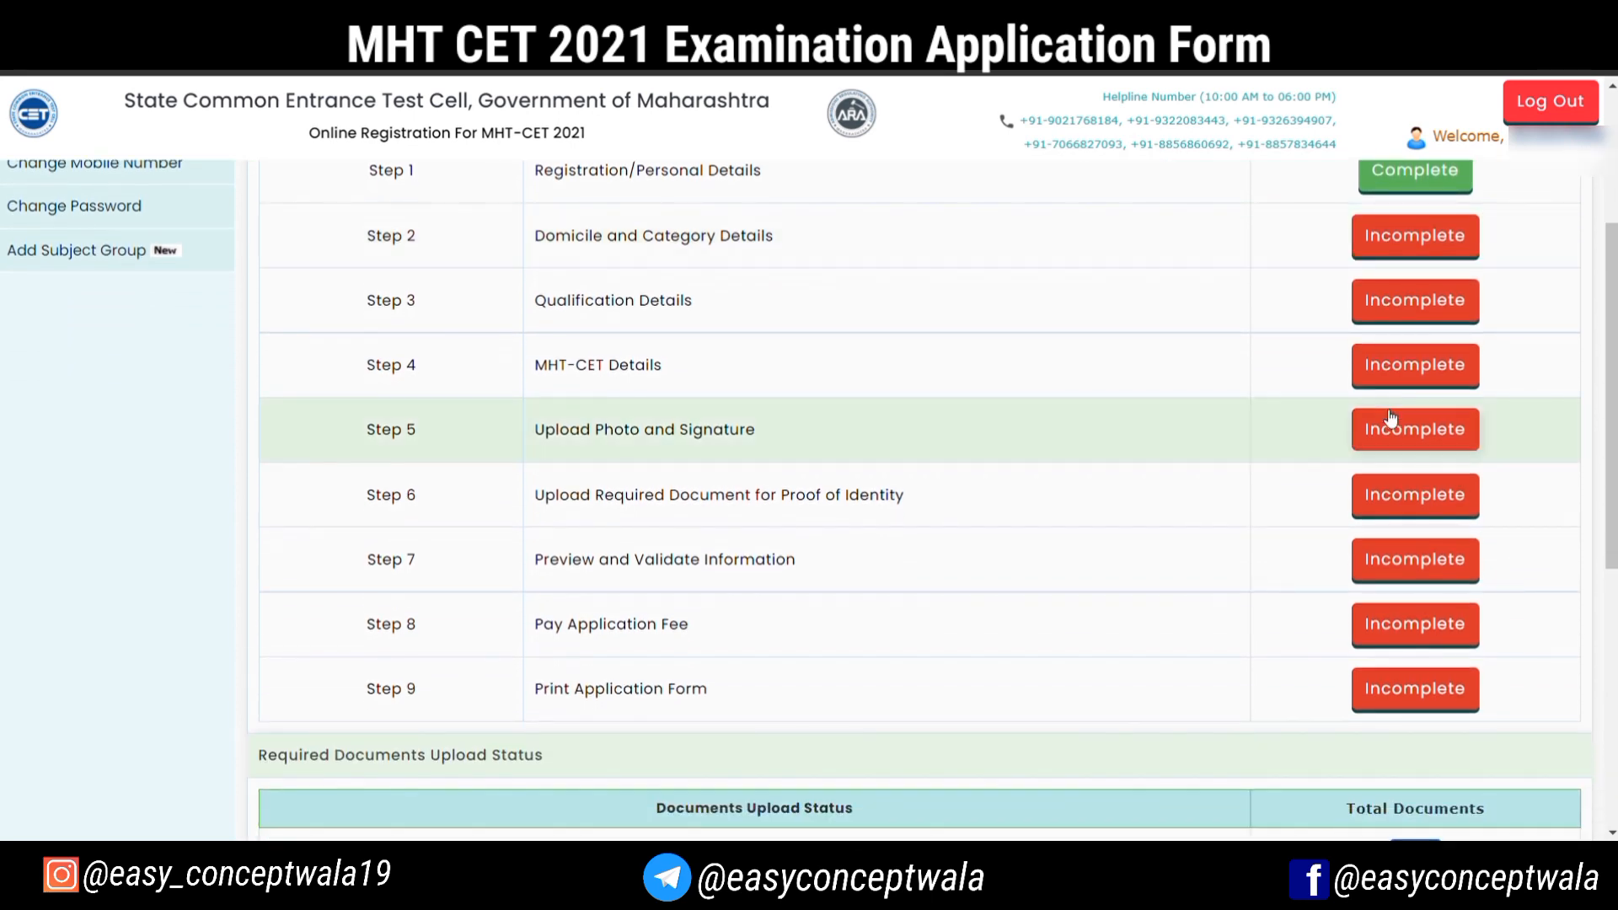
scroll(1391, 417, down, 4)
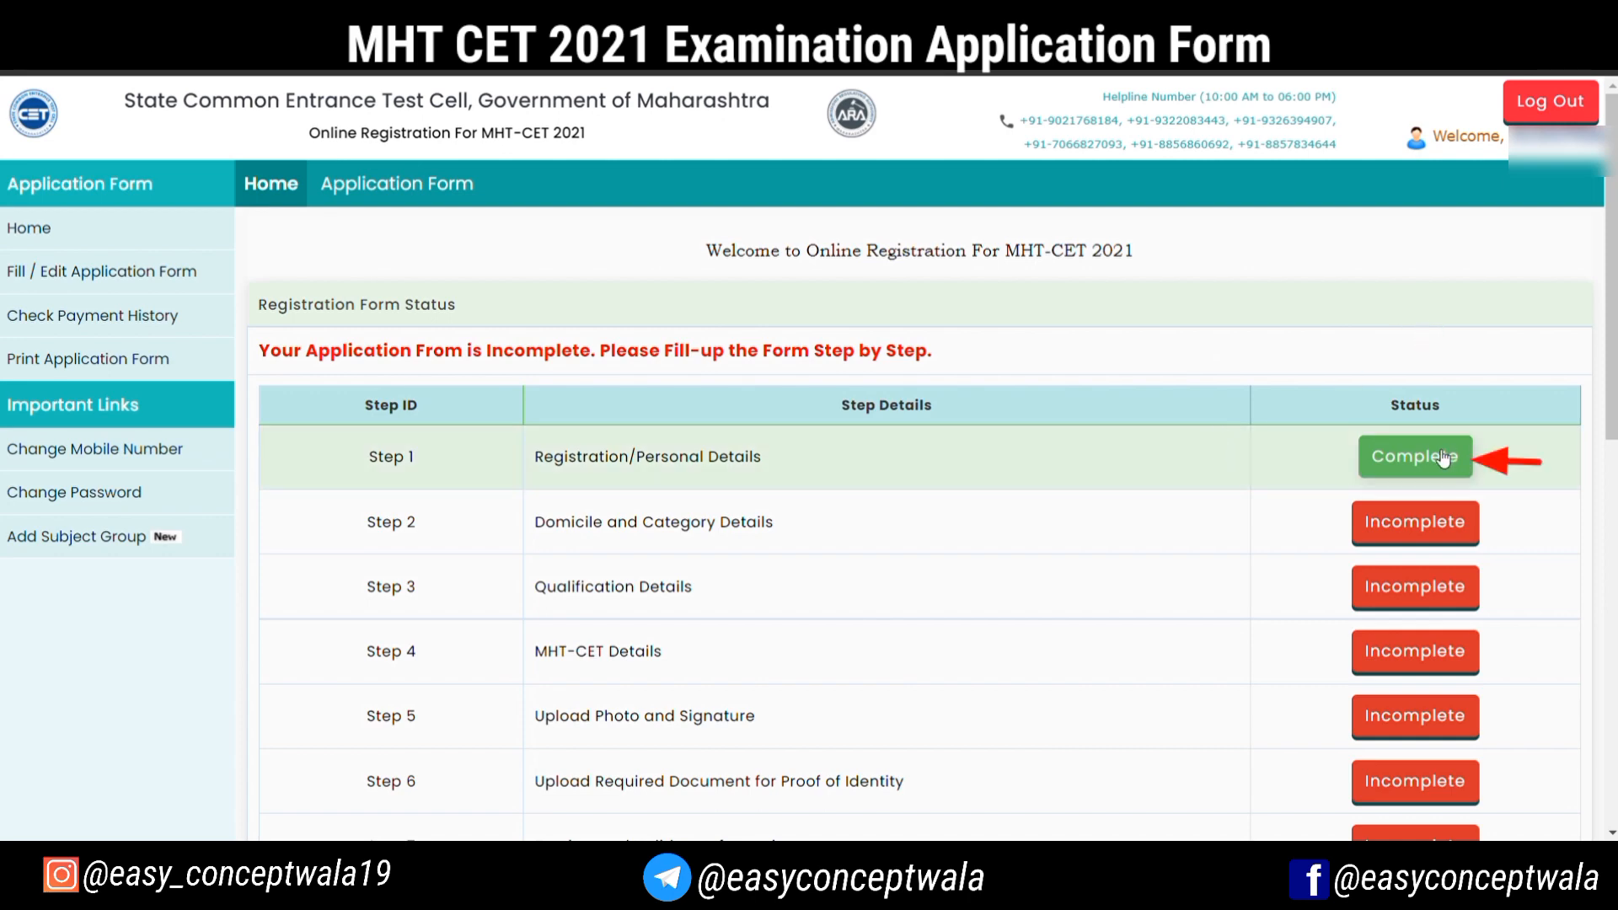
click(1436, 451)
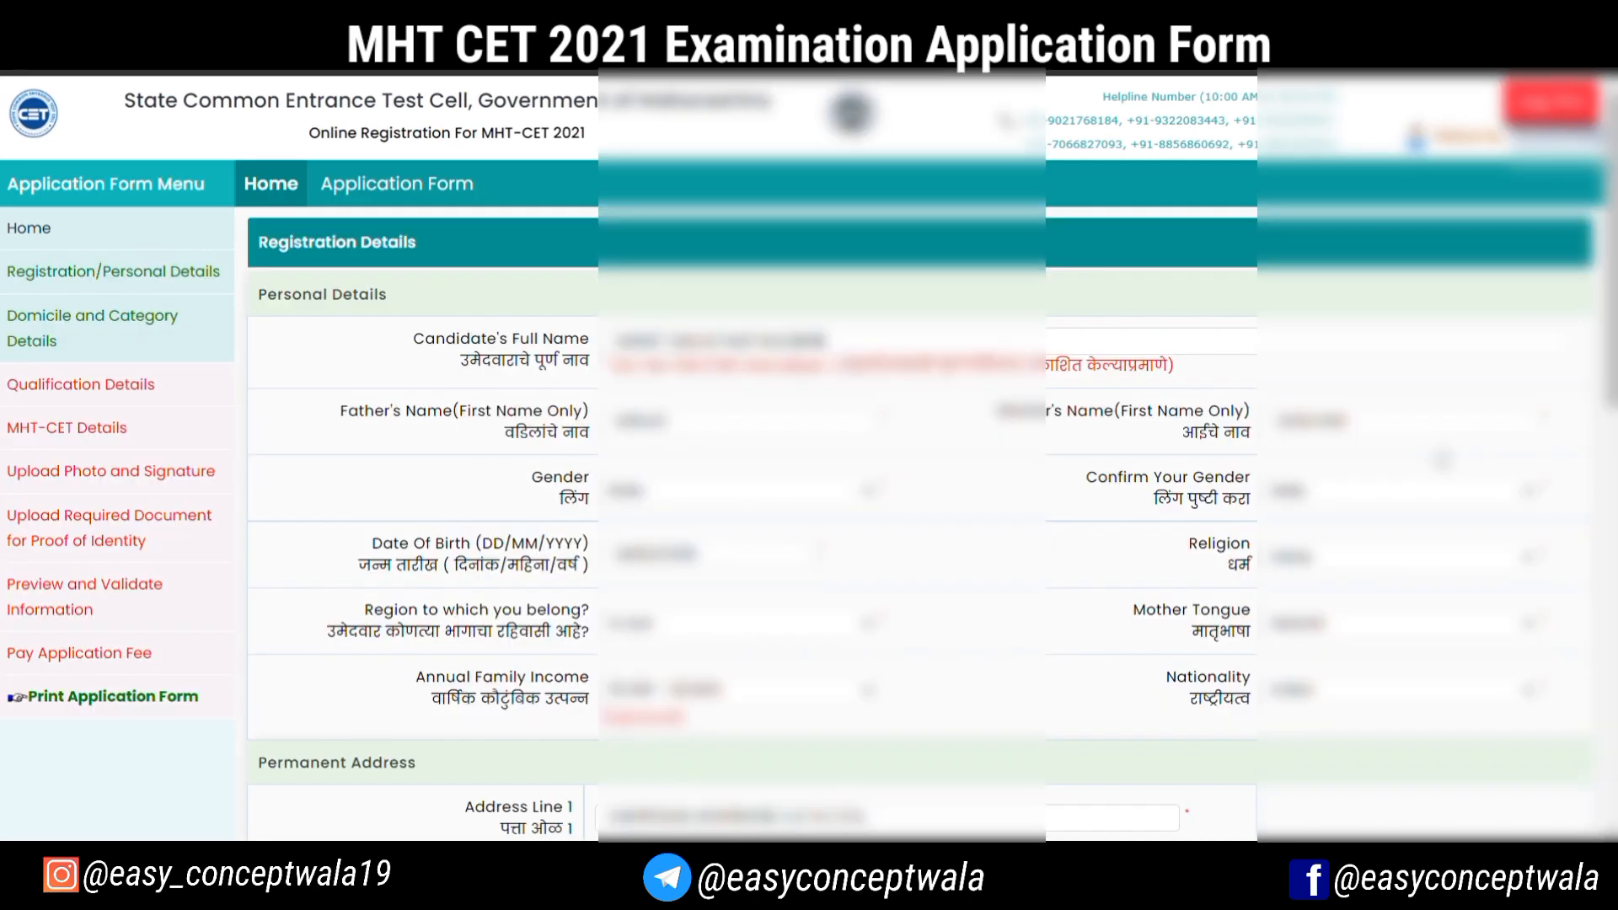
Review the saved personal, address and contact details, and save them to proceed to Domicile and Category Details
scroll(1443, 459, down, 1)
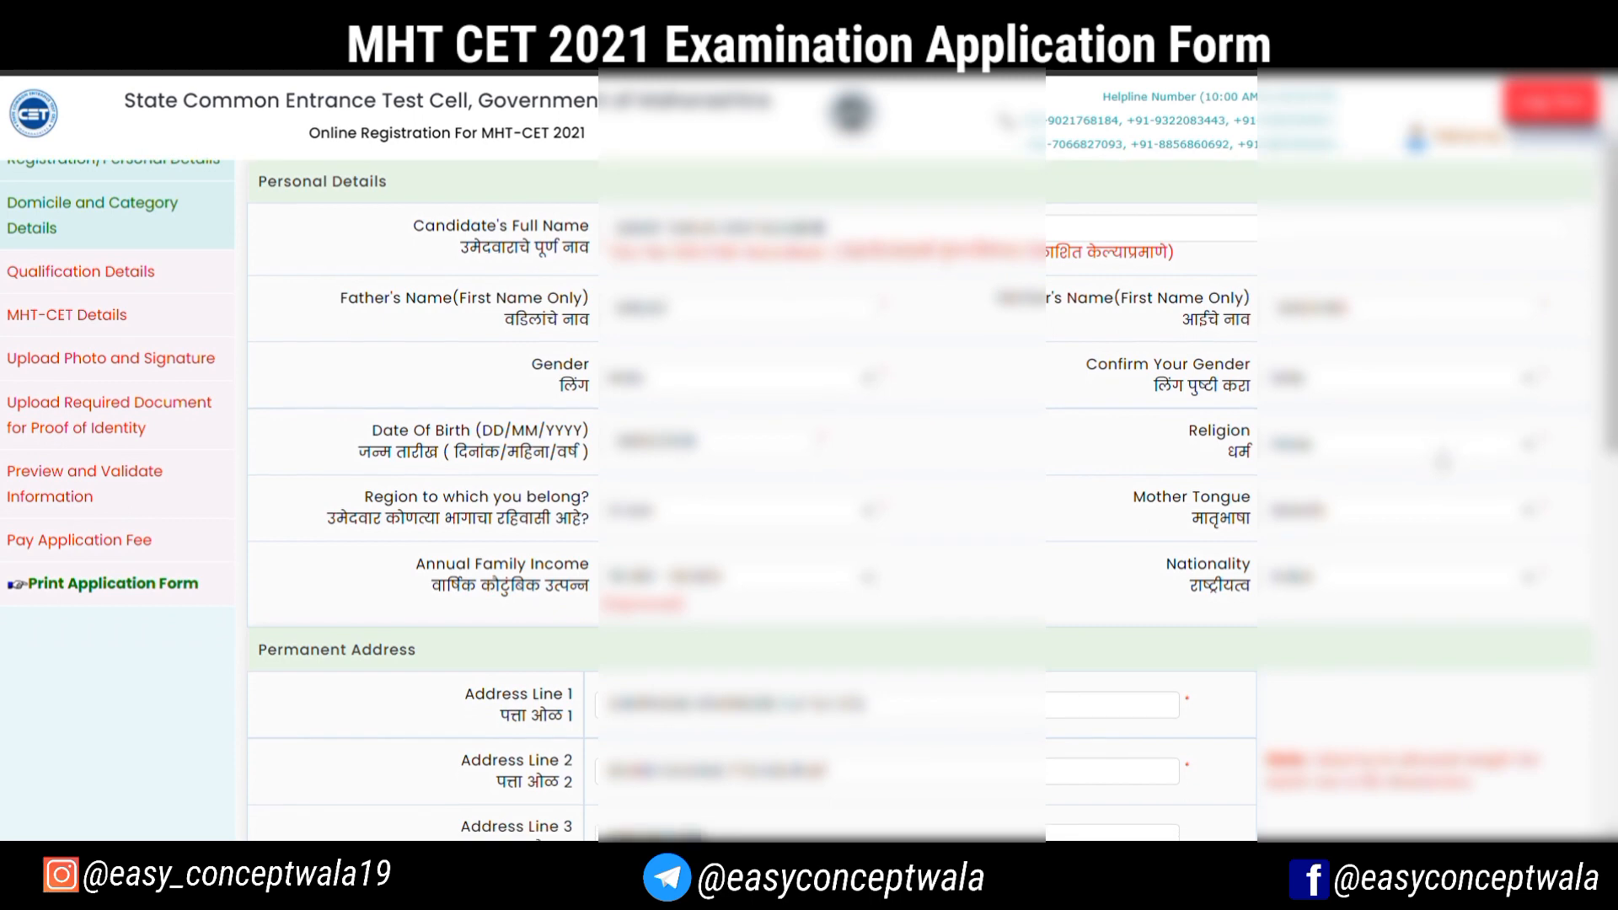
scroll(1442, 459, down, 4)
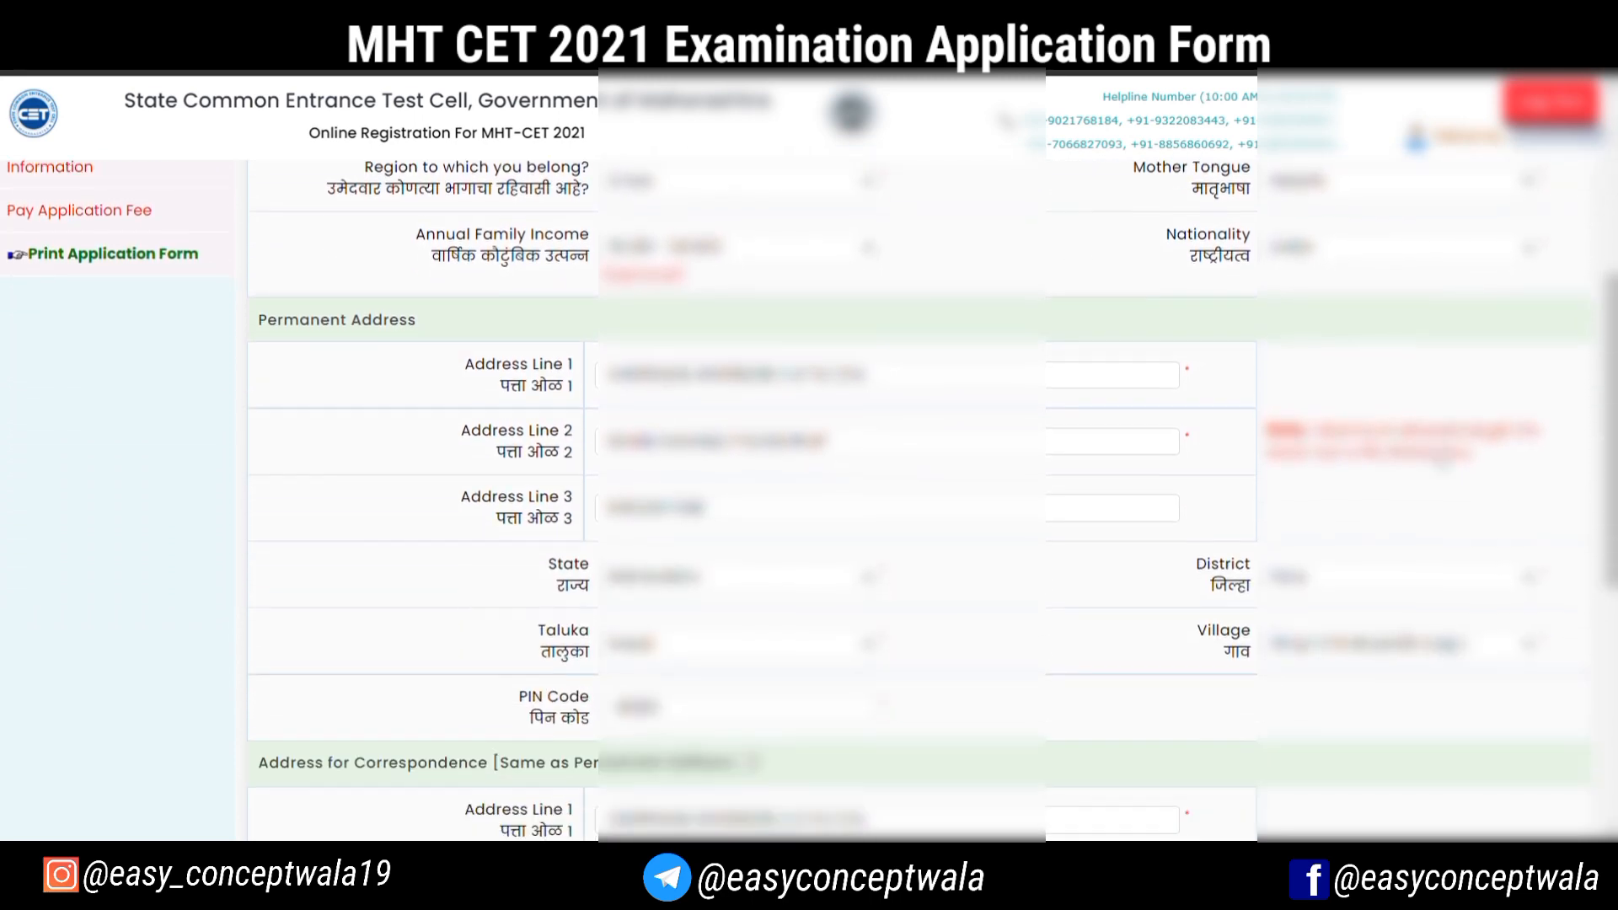
scroll(1442, 460, down, 4)
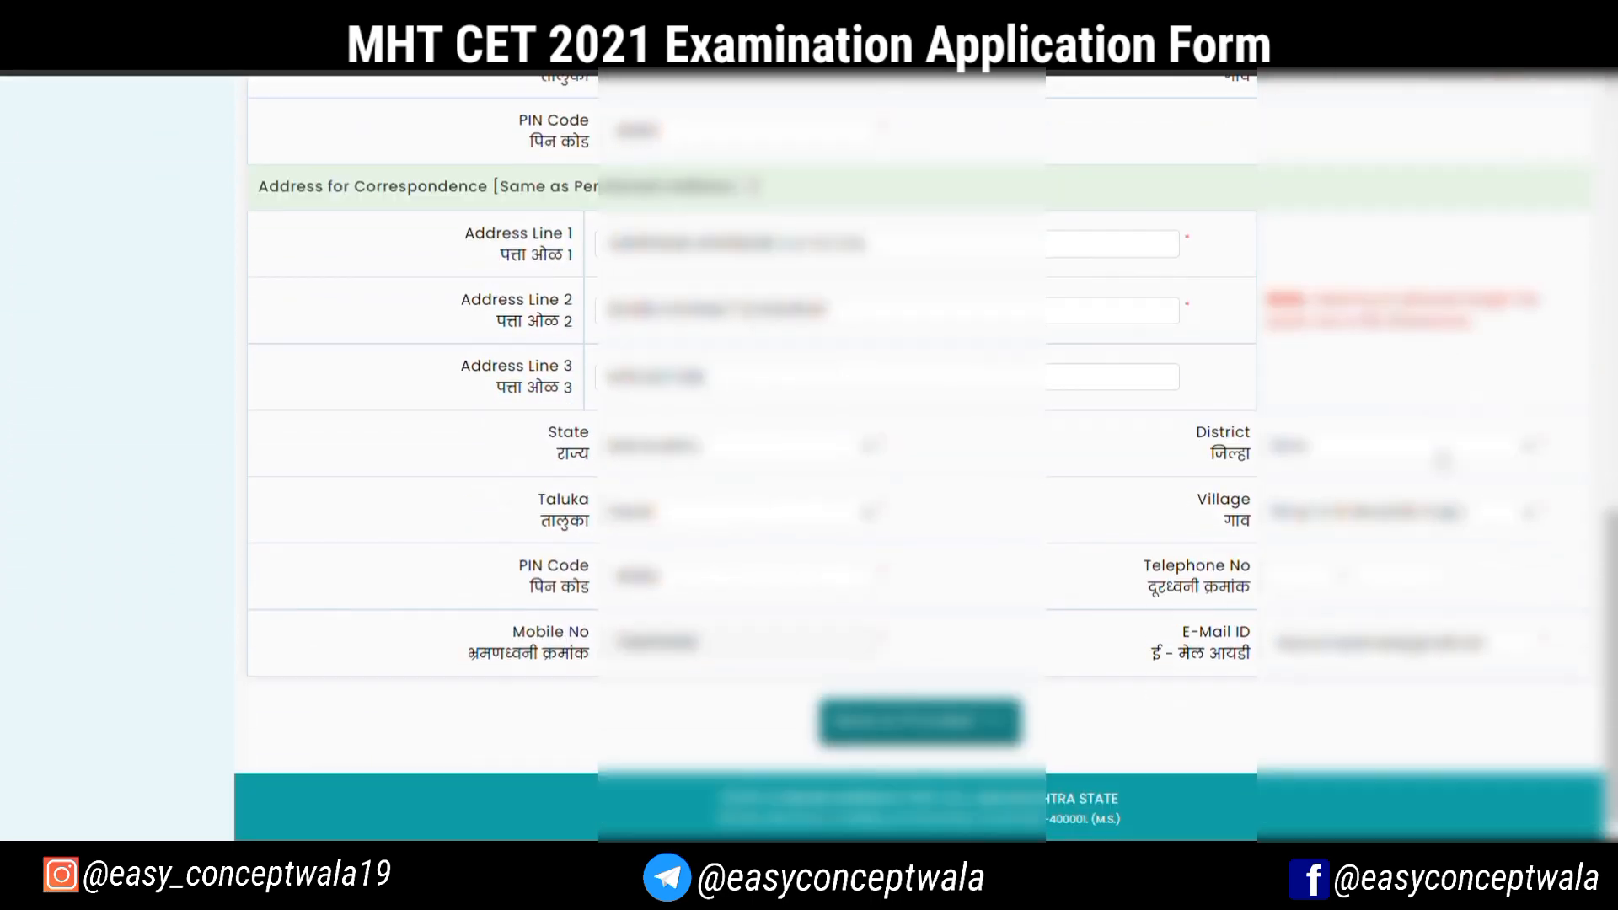
click(864, 723)
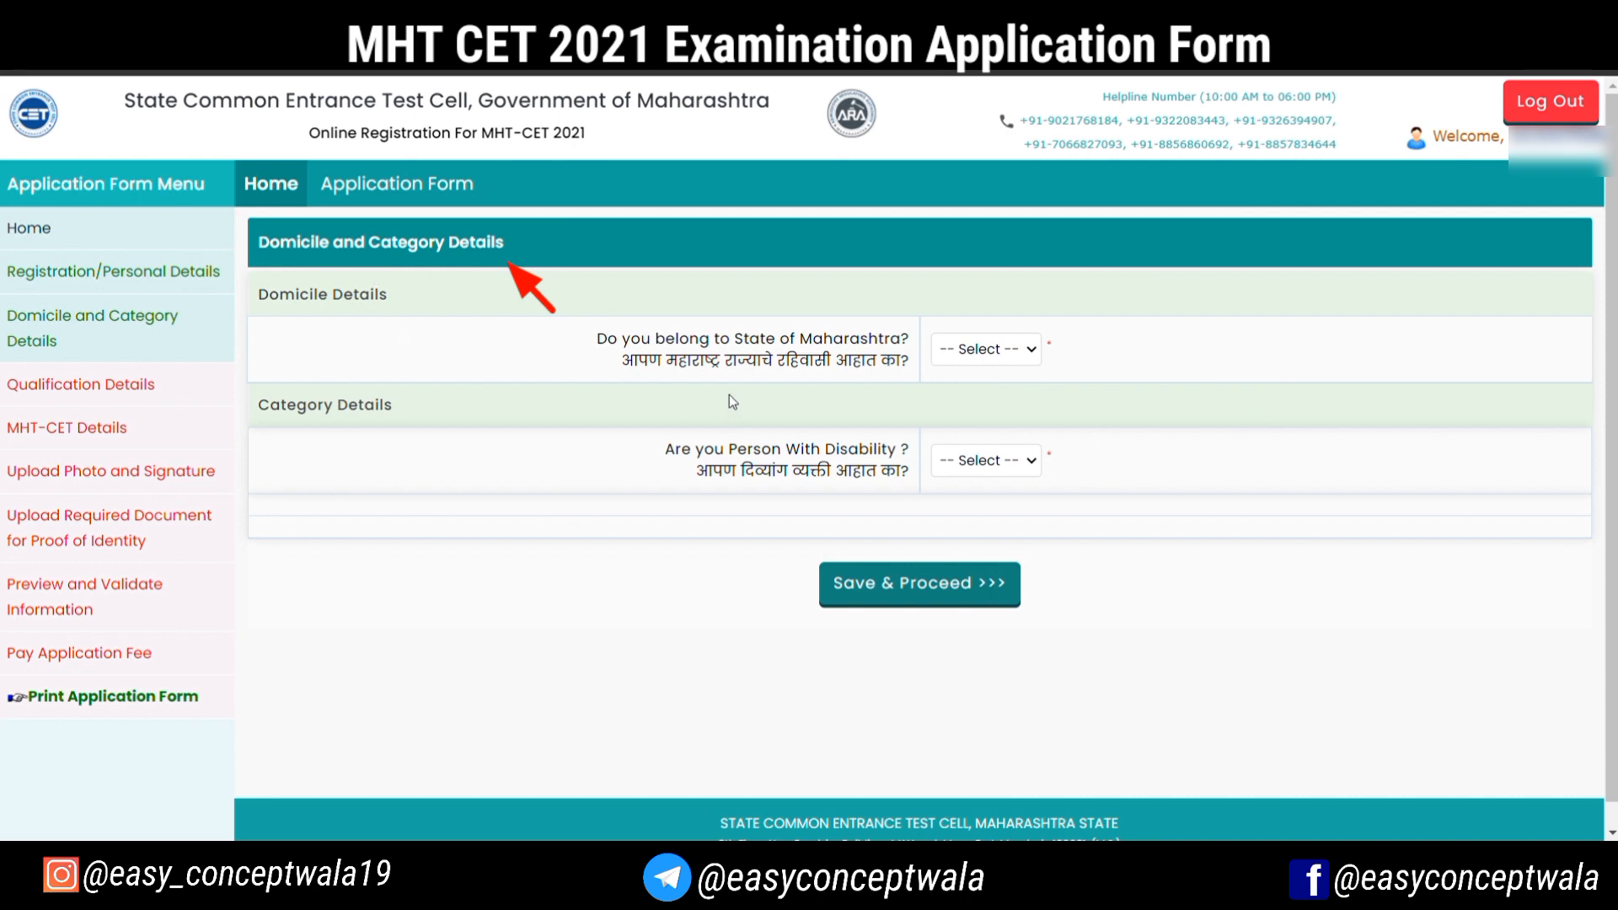
Answer Yes to belonging to the State of Maharashtra and set the candidate's category to Open
click(976, 356)
click(983, 392)
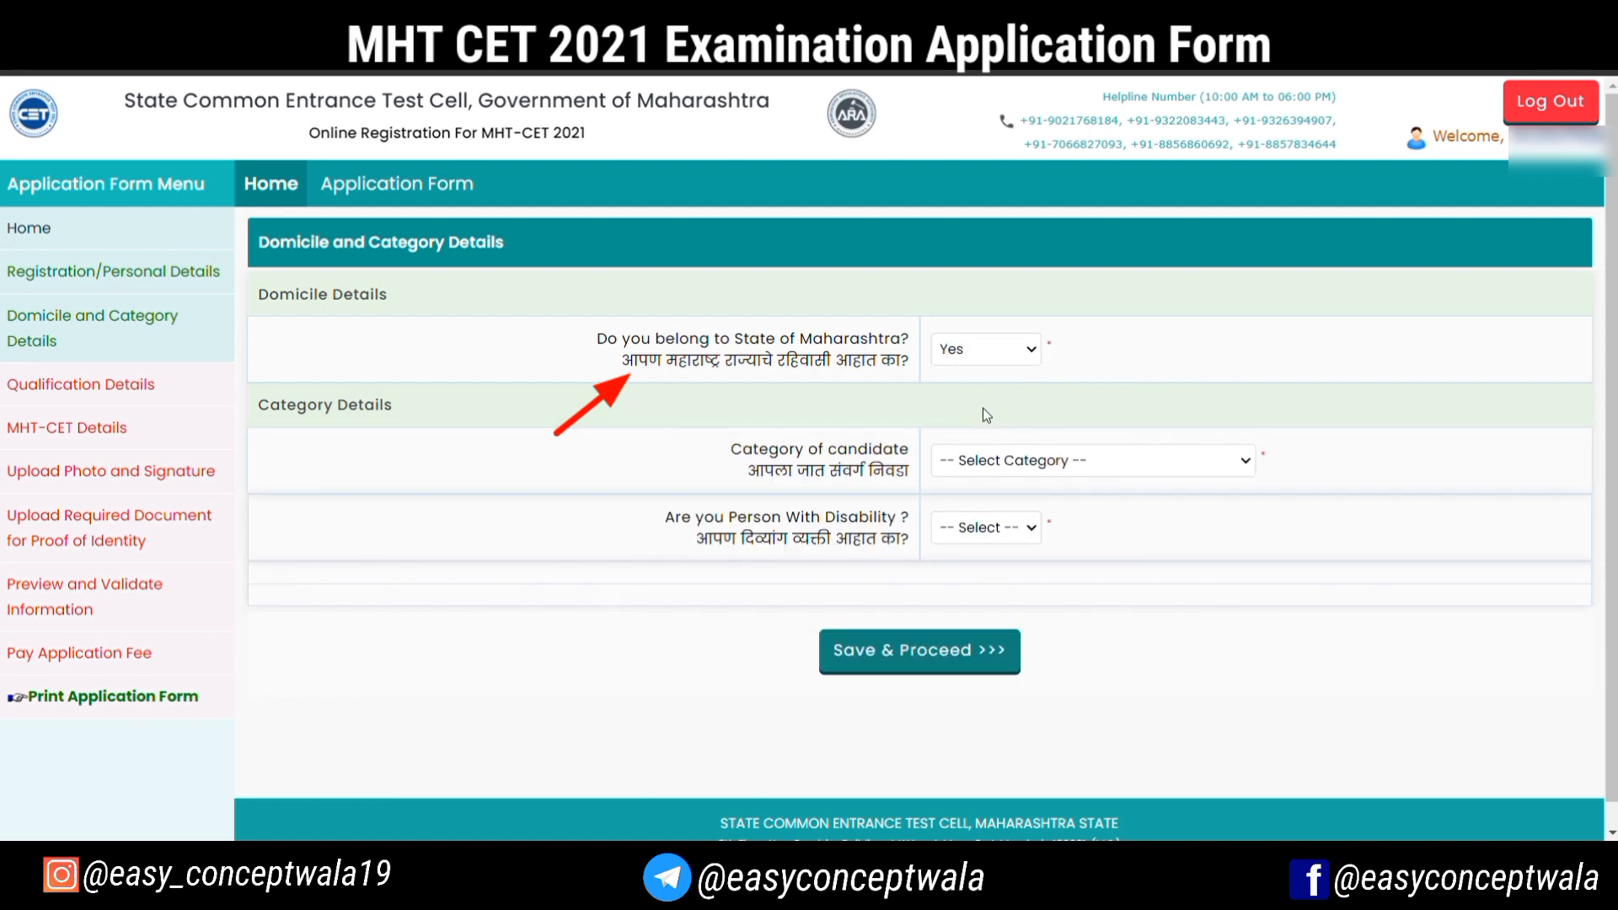
click(967, 525)
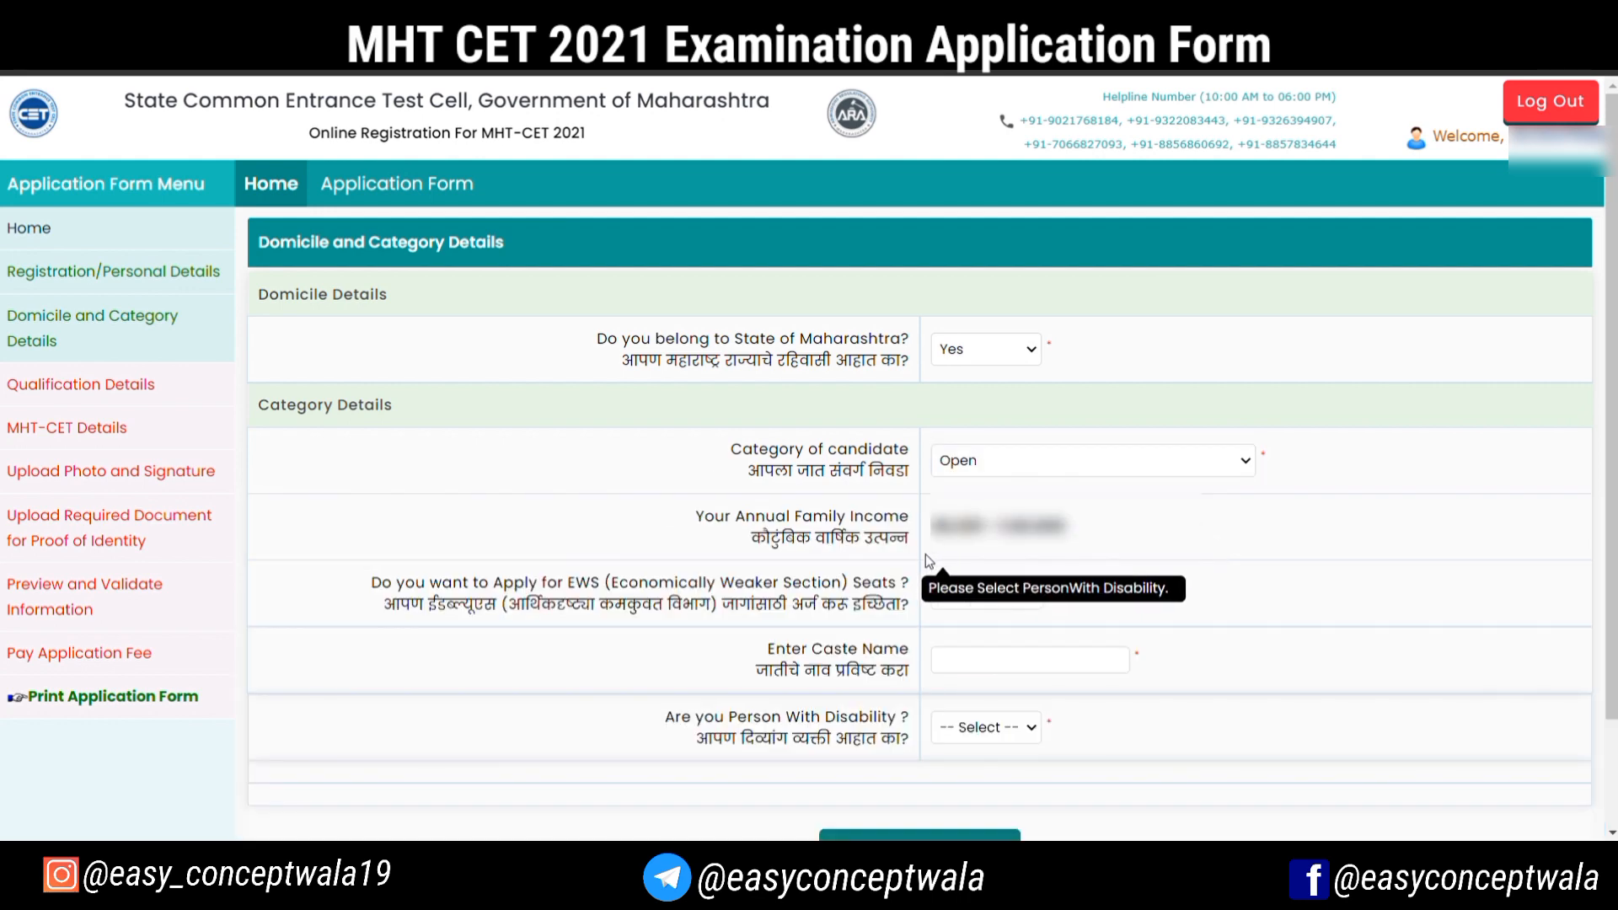
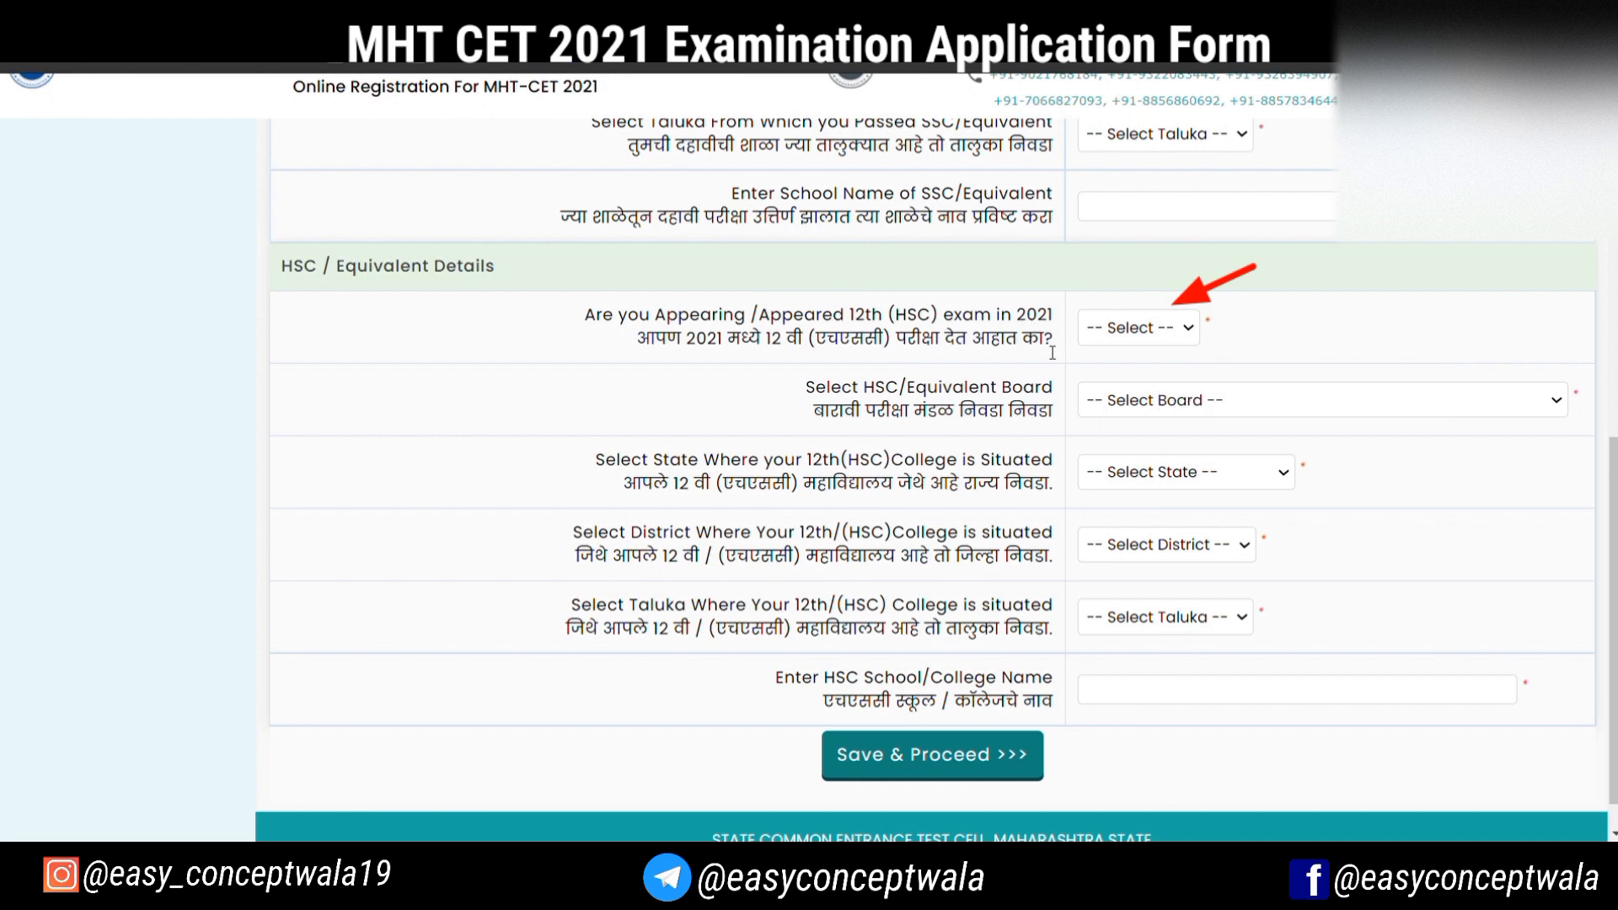
Answer No to appearing for the 12th (HSC) exam in 2021 and go through the remaining HSC details
click(1093, 385)
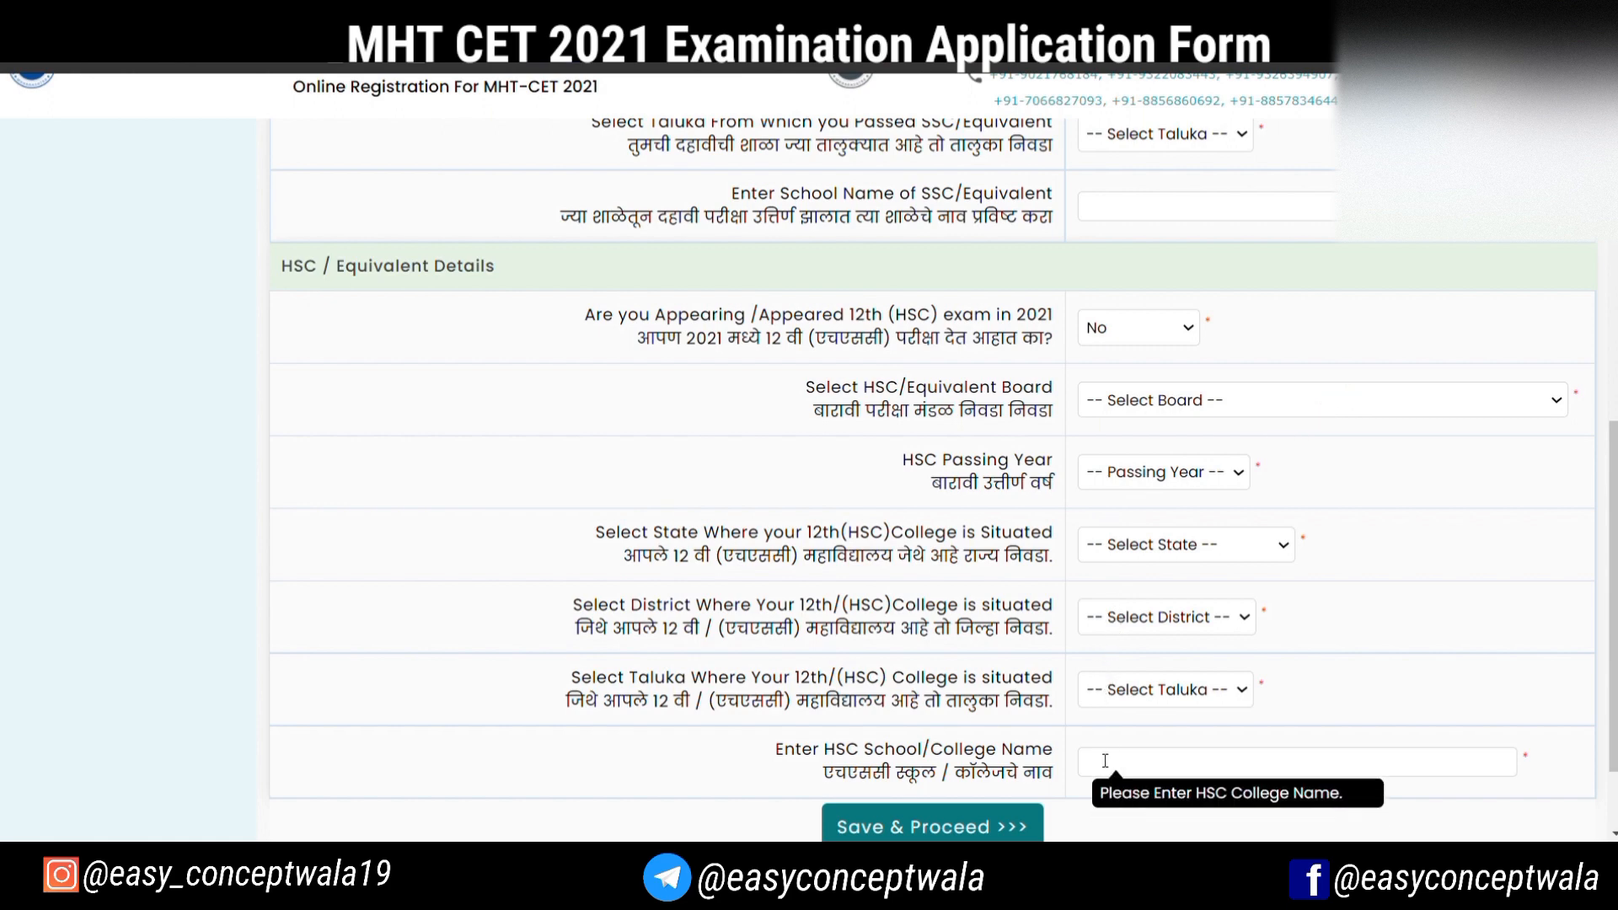
scroll(1099, 750, down, 2)
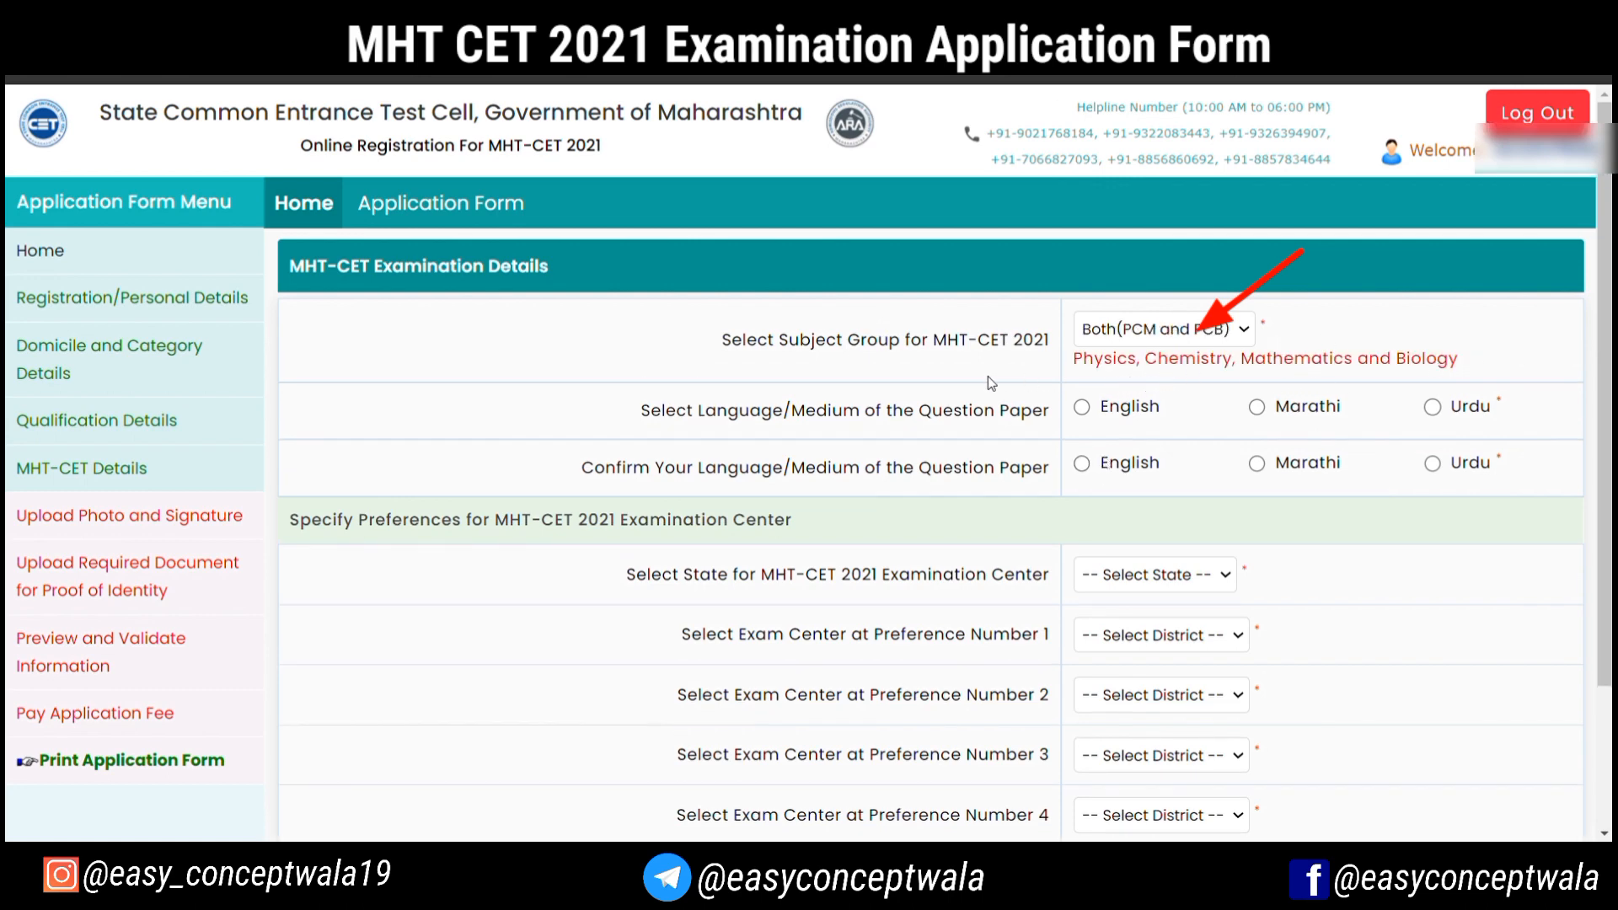
Set the question paper language to English and confirm English as the medium
click(1083, 408)
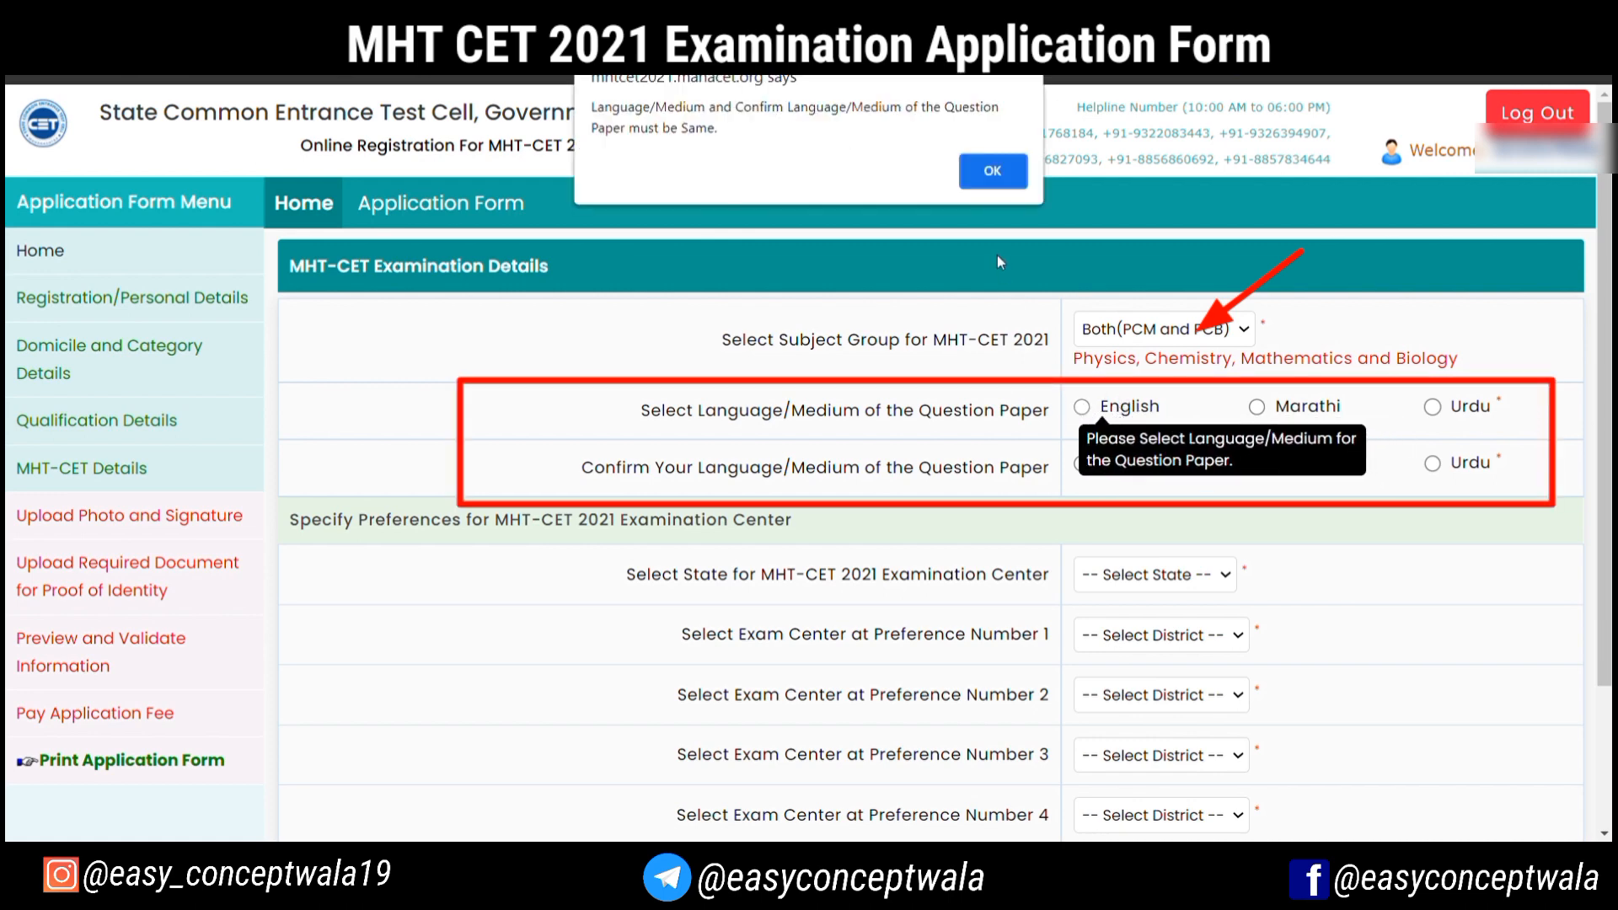
click(991, 171)
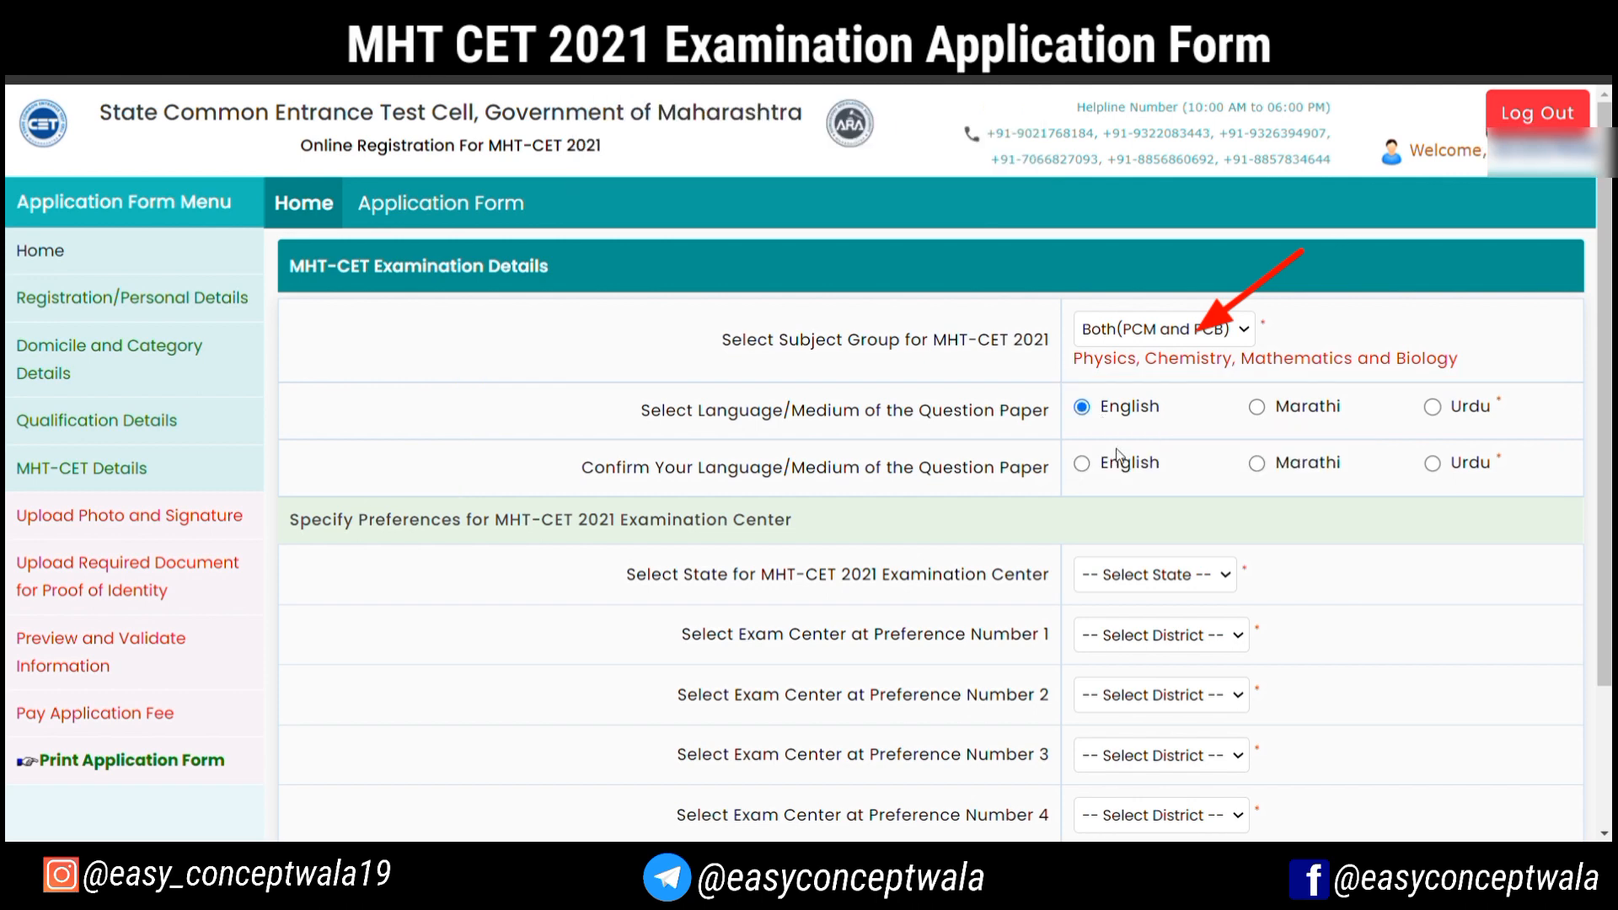
click(1085, 470)
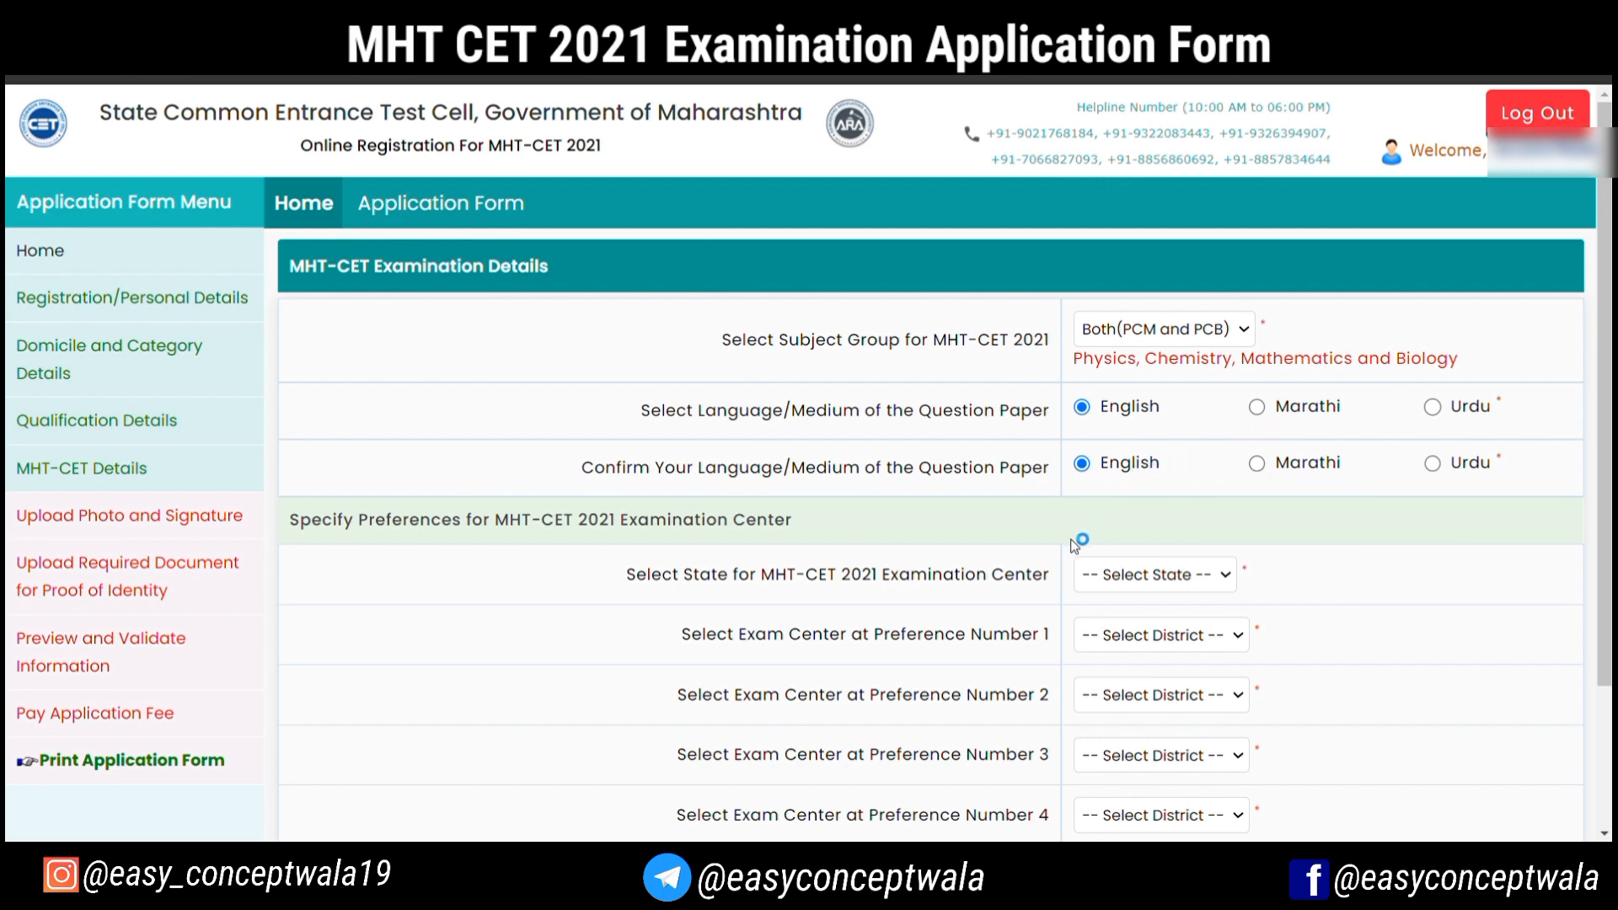
Choose Maharashtra as the exam center state with Pune, Mumbai City, Satara and Ahmednagar as preferences 1 to 4, and save
scroll(1000, 577, down, 1)
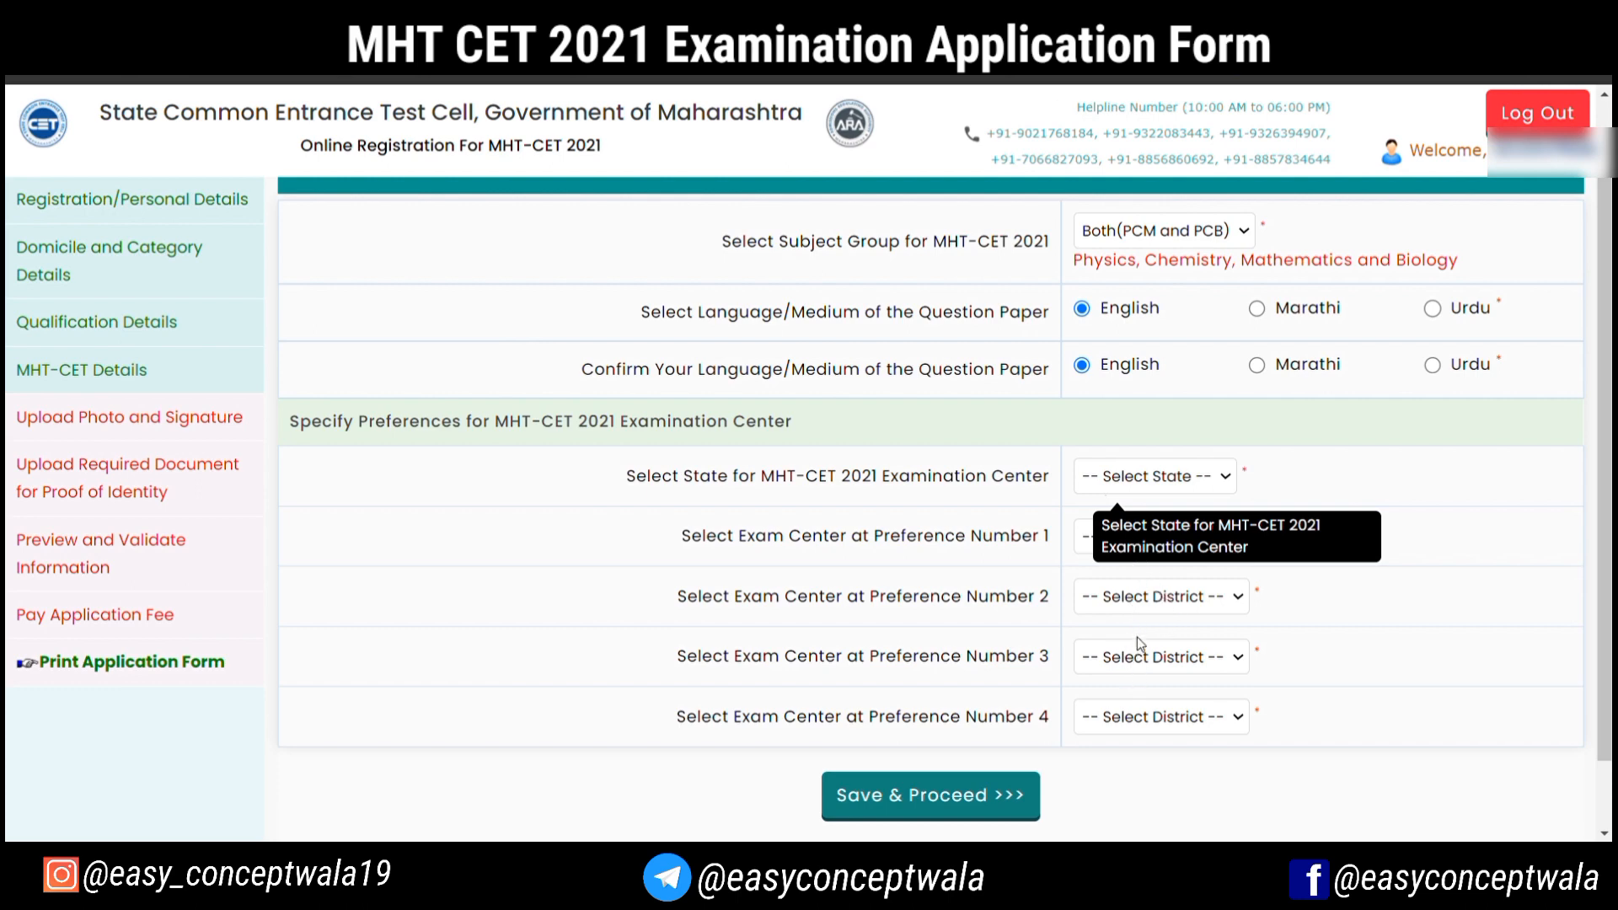
click(1136, 693)
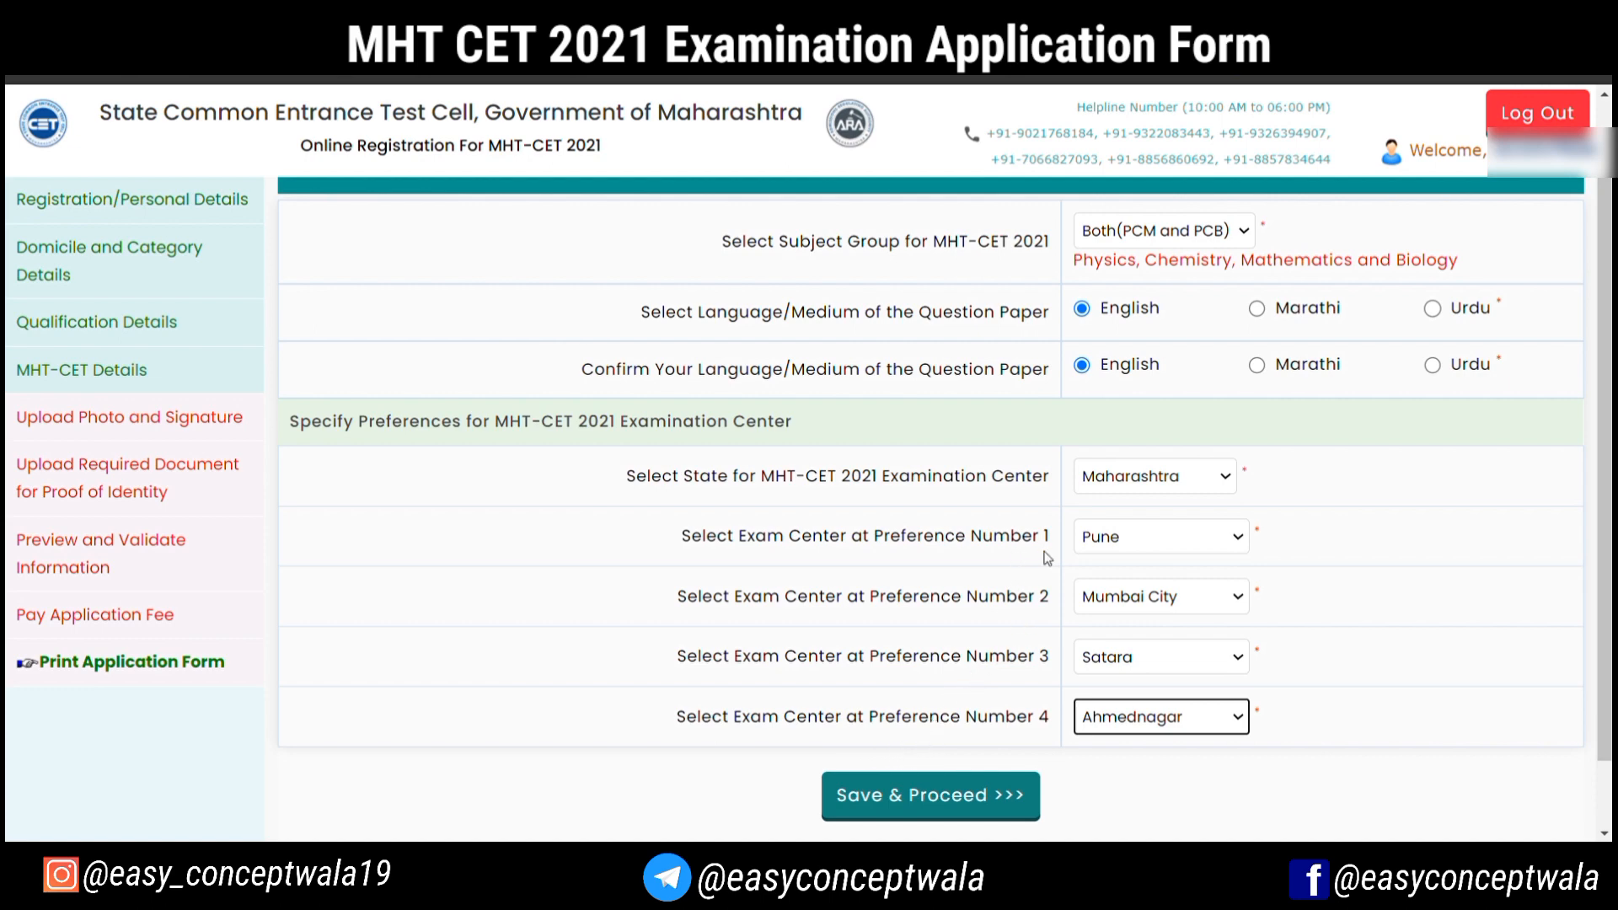
click(887, 797)
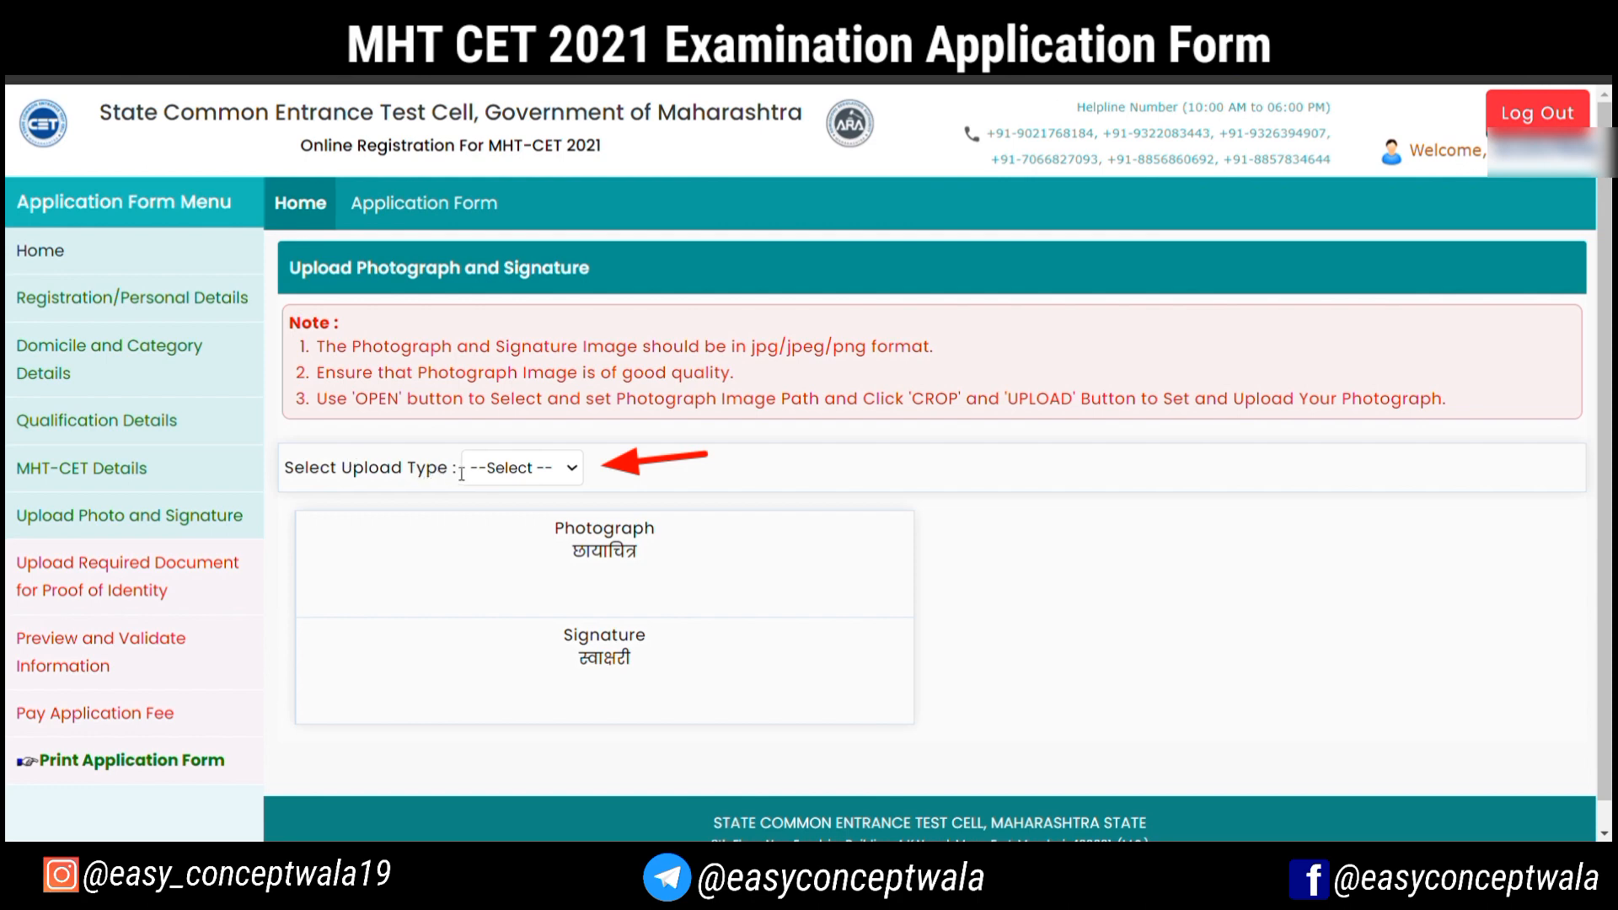
Set the upload type to Photograph and upload the candidate's photograph
click(493, 471)
click(497, 531)
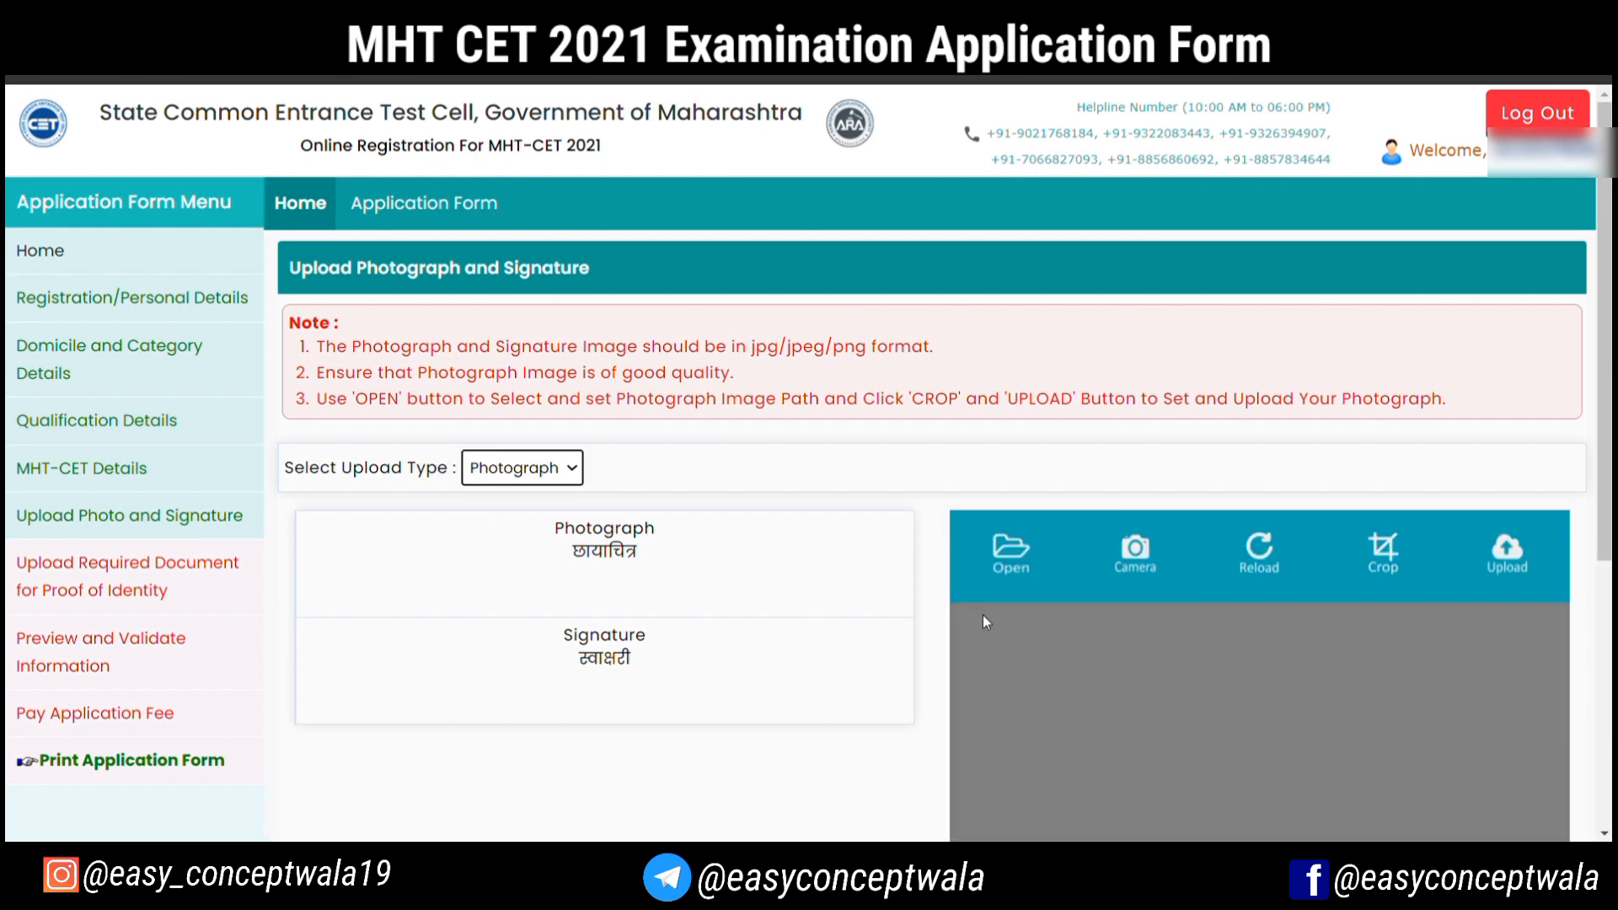
scroll(983, 614, down, 2)
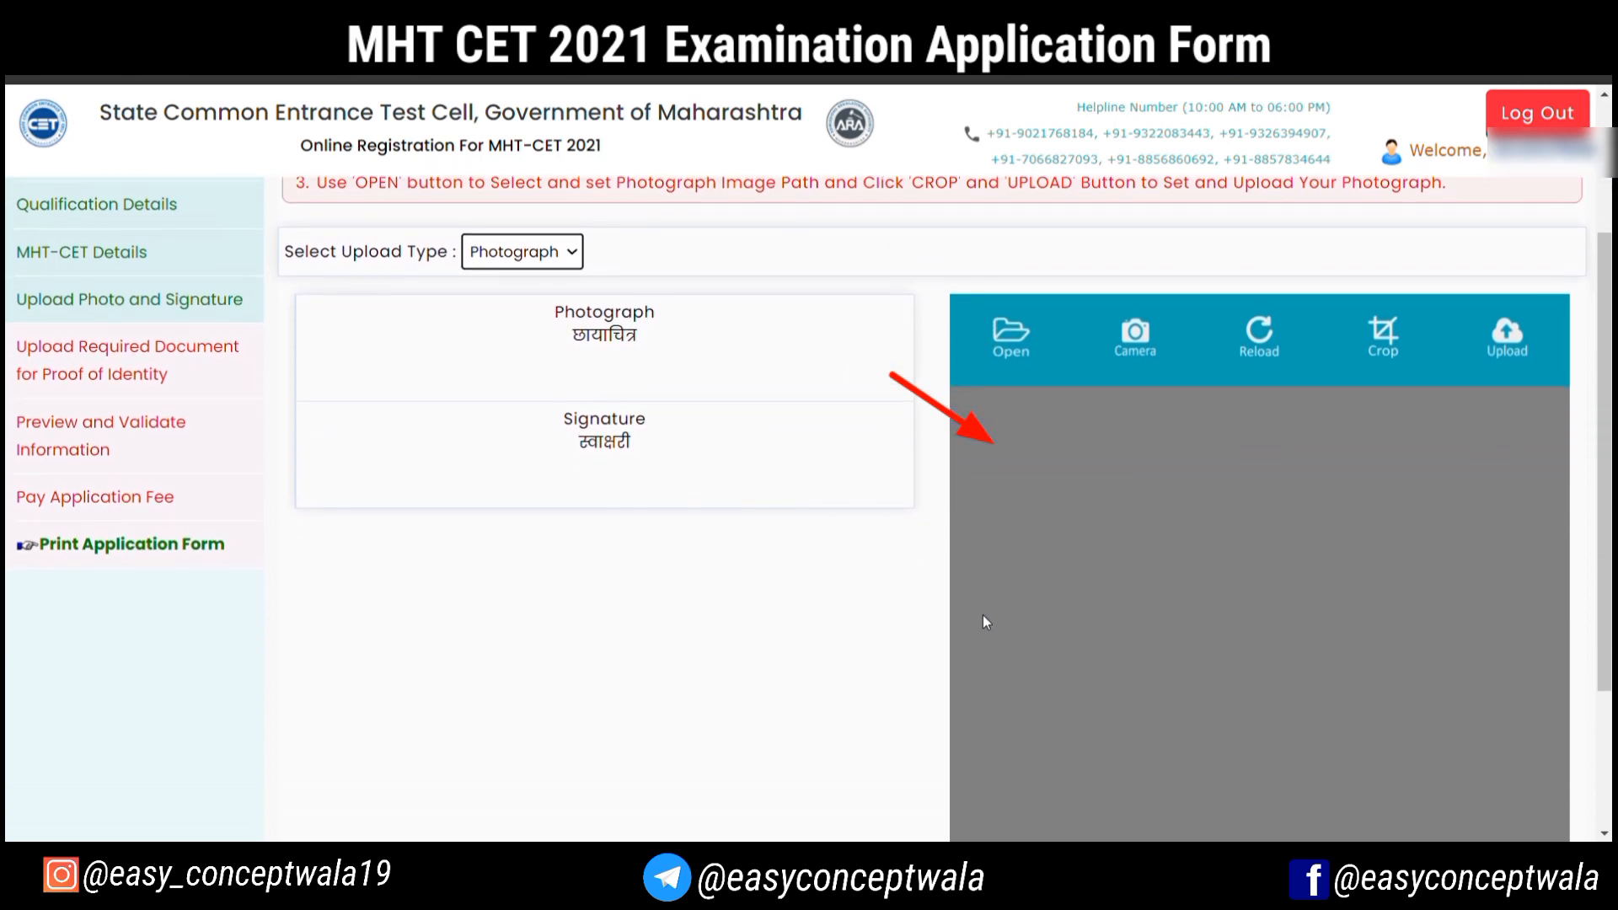
scroll(982, 614, down, 2)
scroll(983, 615, up, 1)
scroll(984, 617, up, 1)
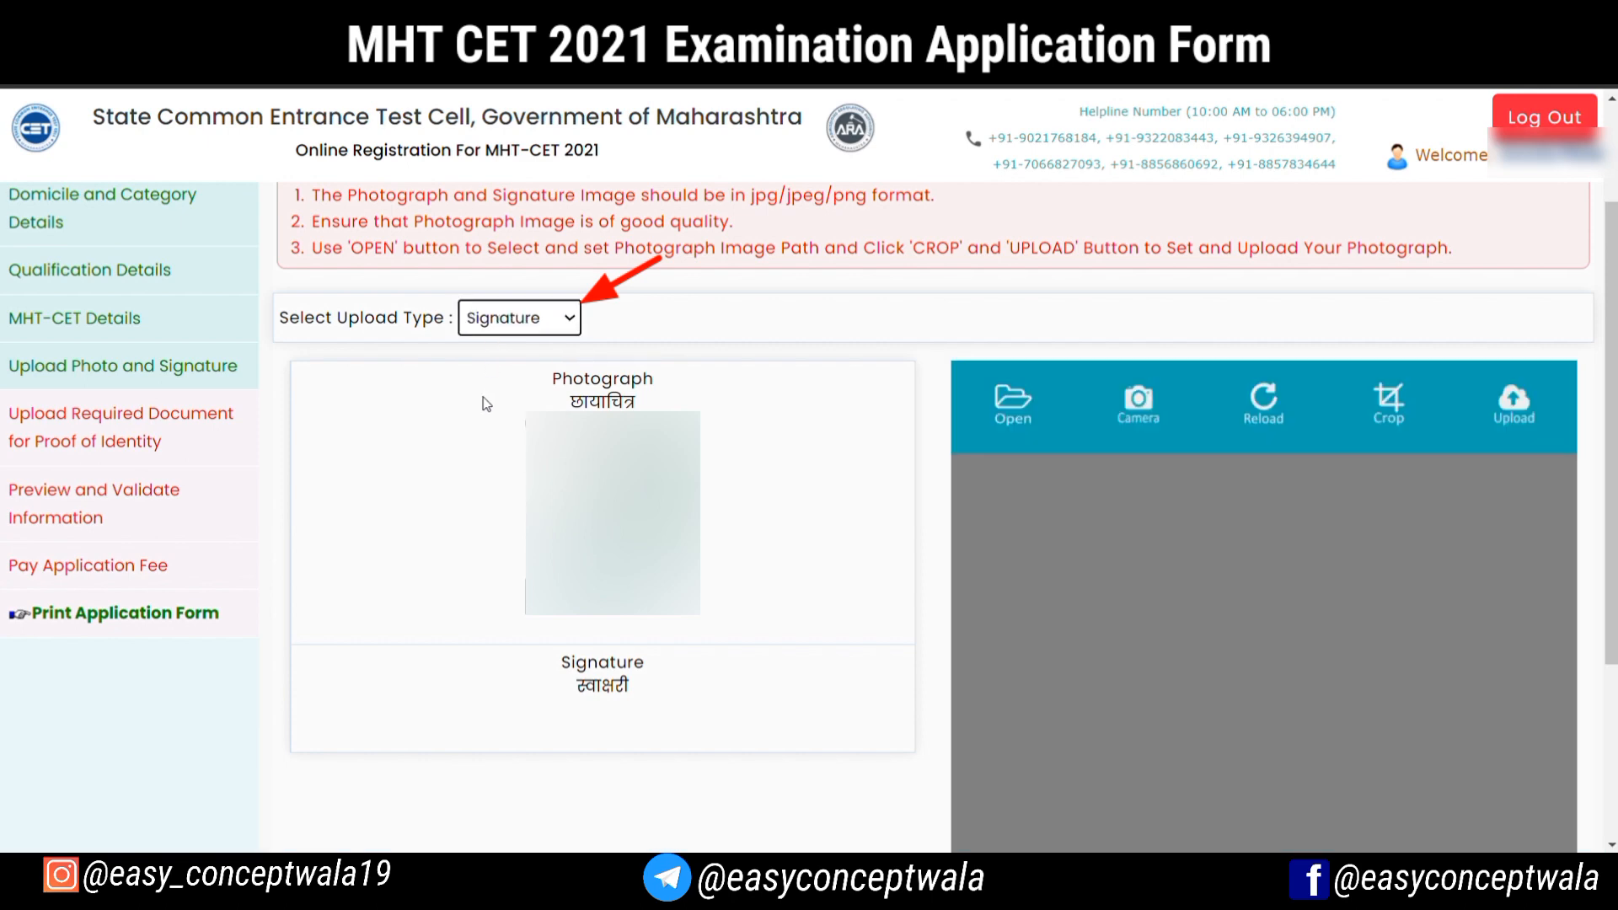
Upload the candidate's signature, and save the photograph and signature to proceed to the proof of identity upload
scroll(1089, 489, down, 2)
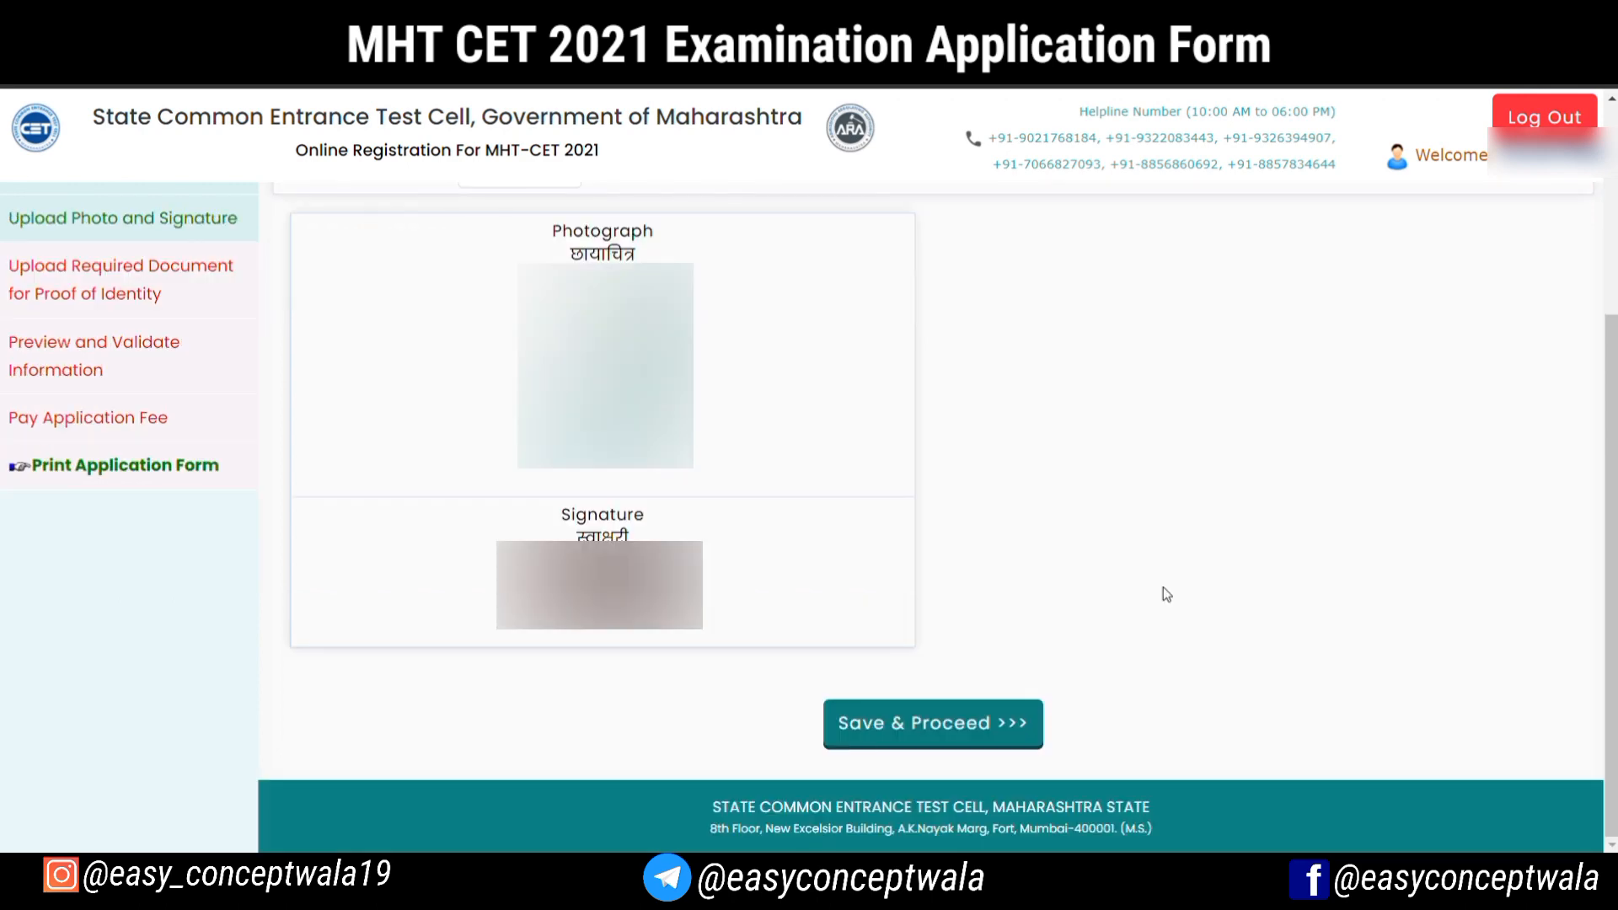
click(959, 738)
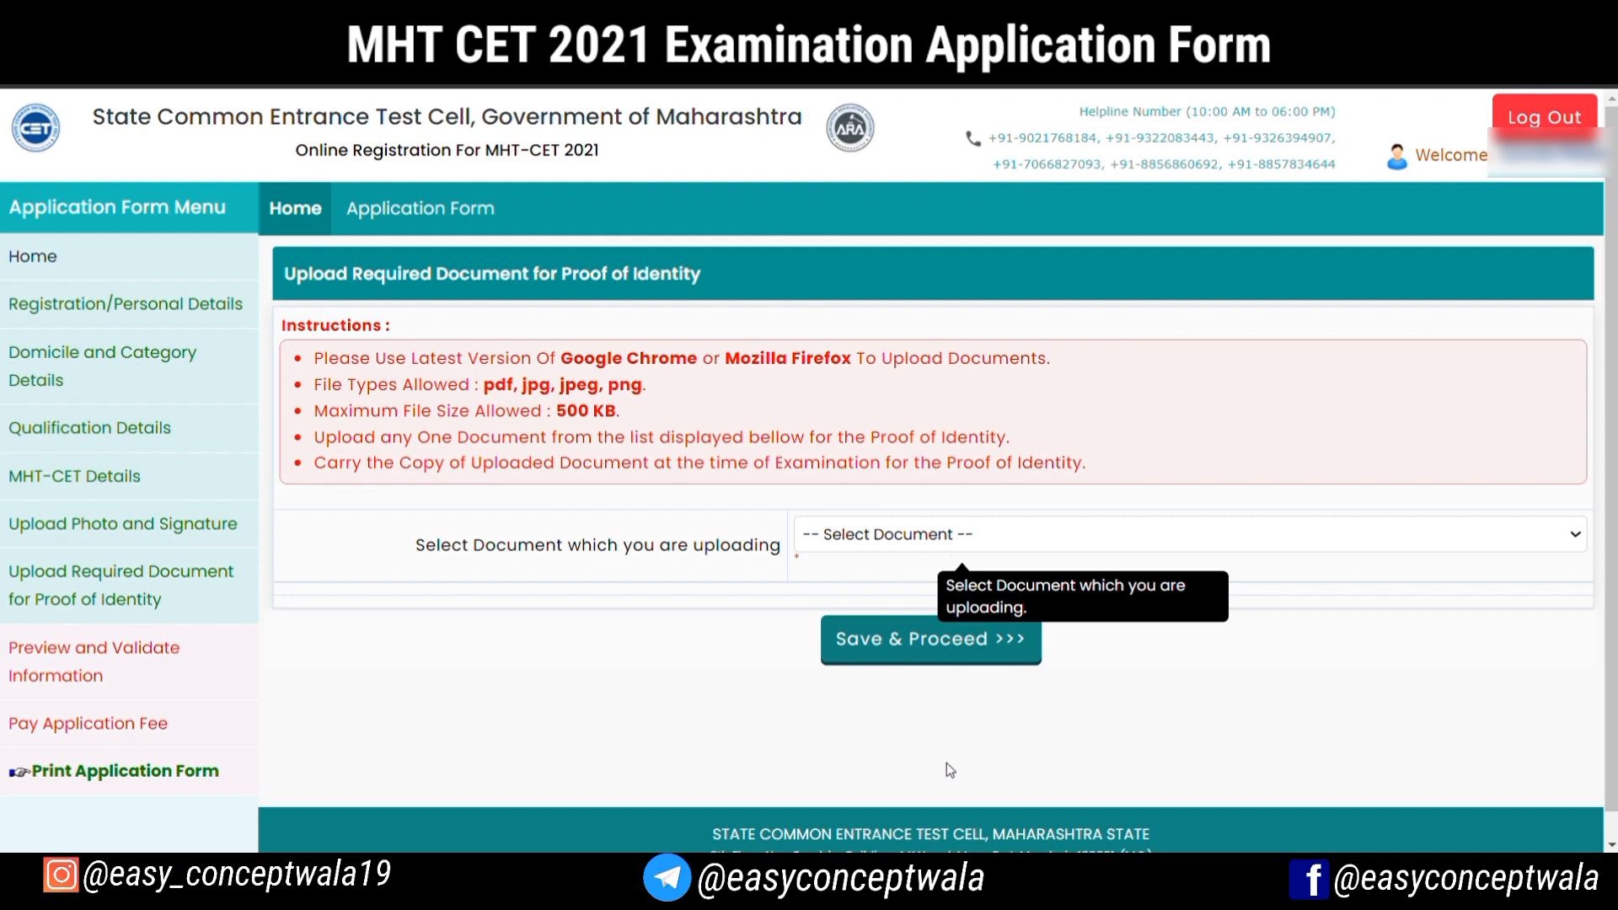
Upload the Aadhaar Card as the proof of identity document, and save to proceed
click(925, 703)
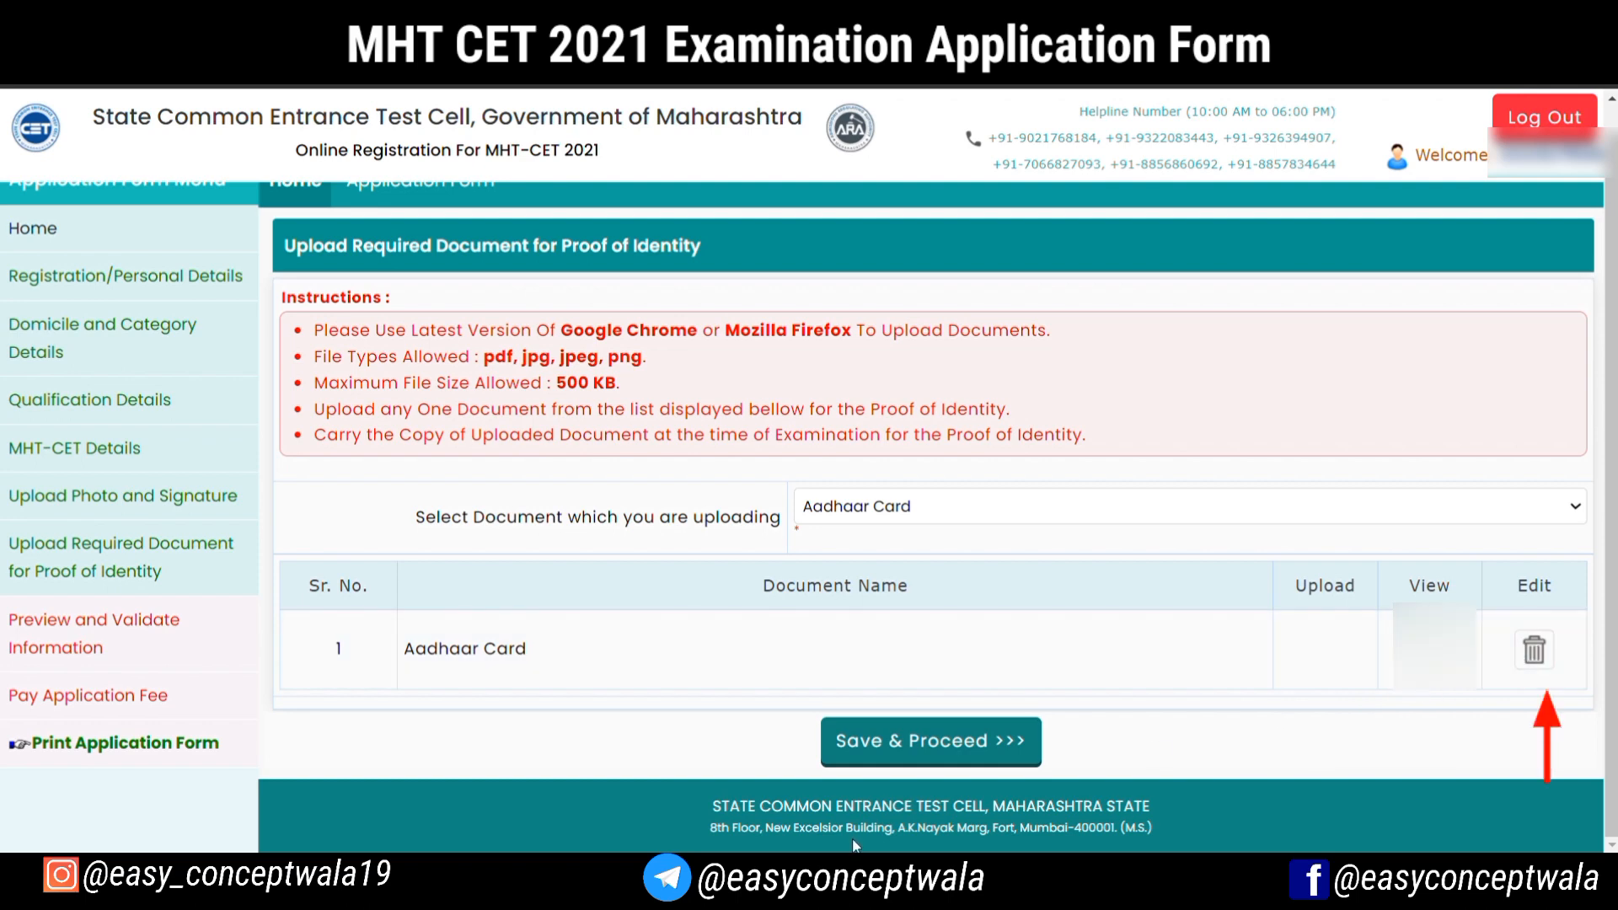
click(923, 740)
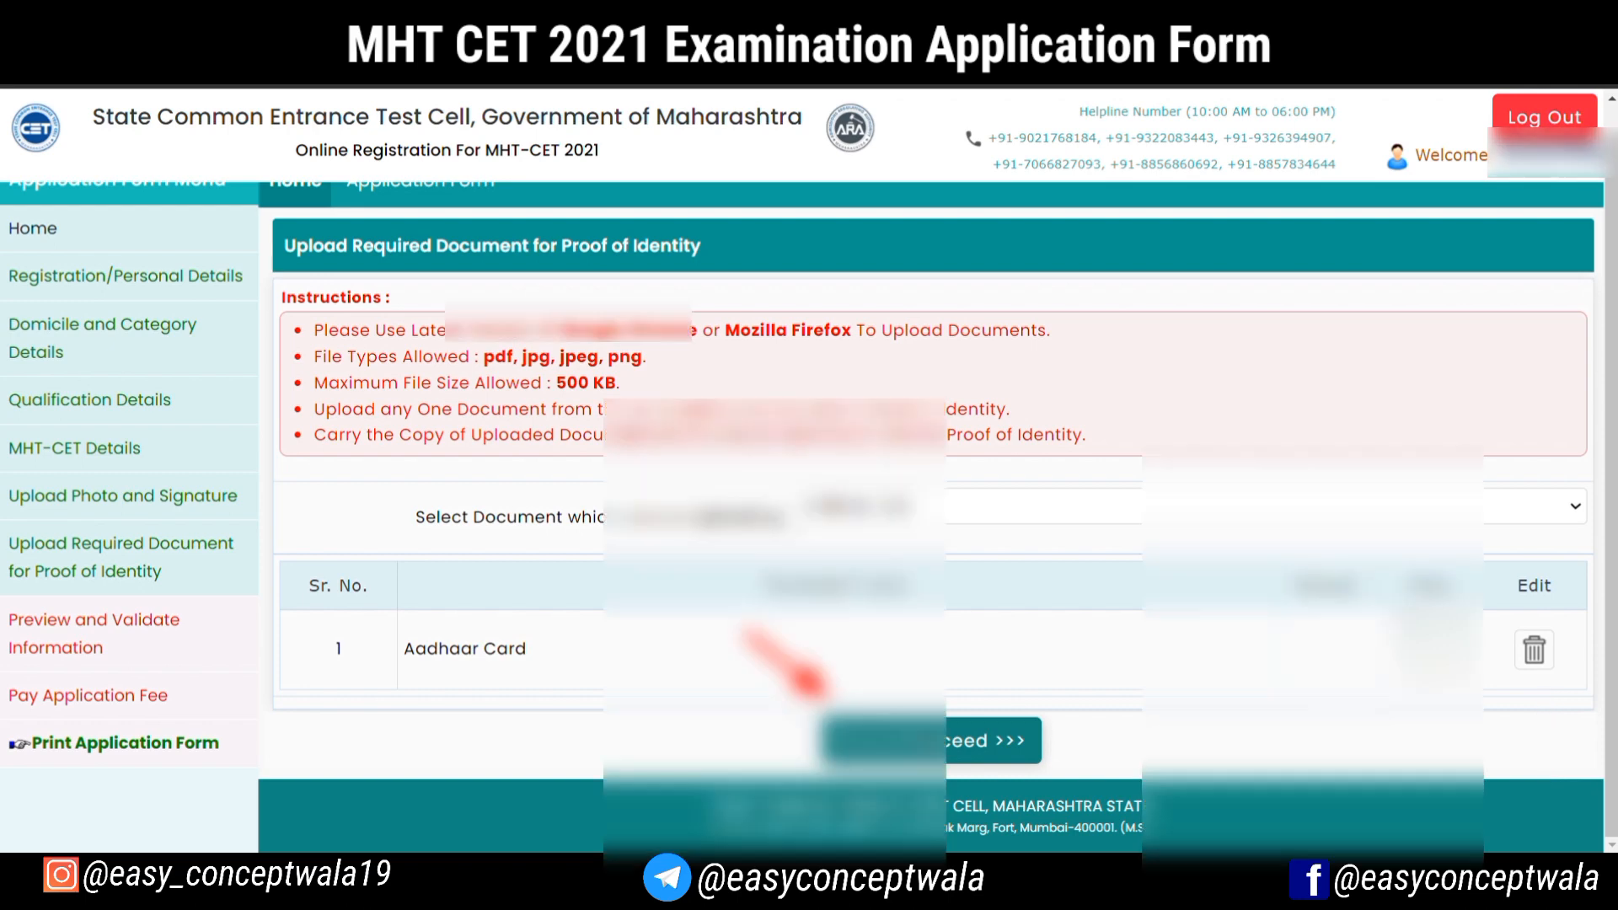